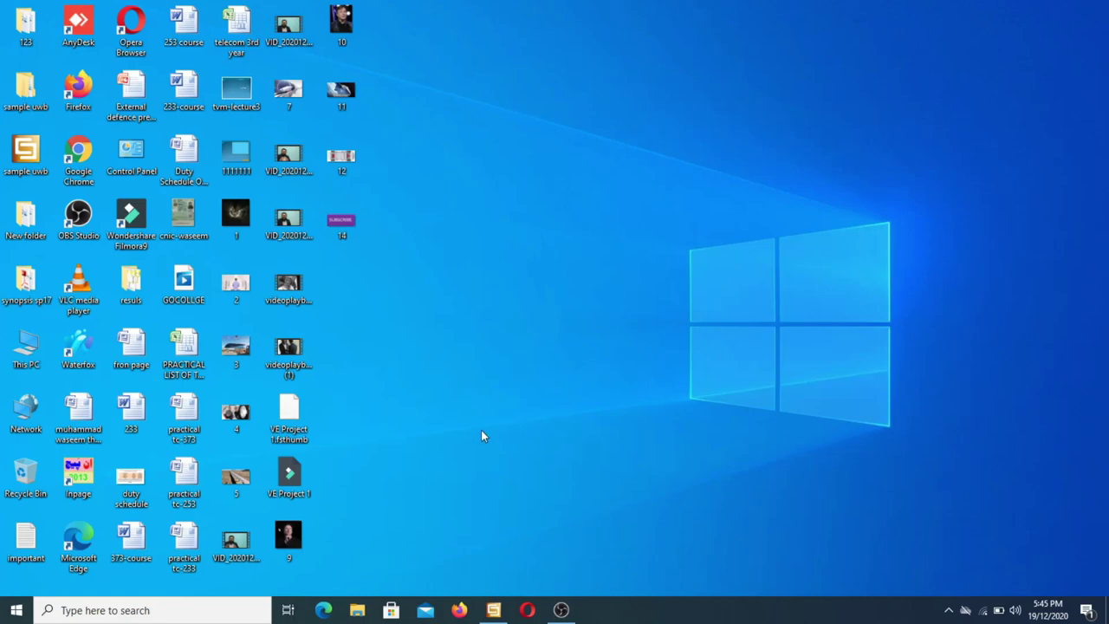
Step: Switch to CST Studio Suite and inspect the brick definition of solid2 in component1, discarding any edit
left_click(496, 610)
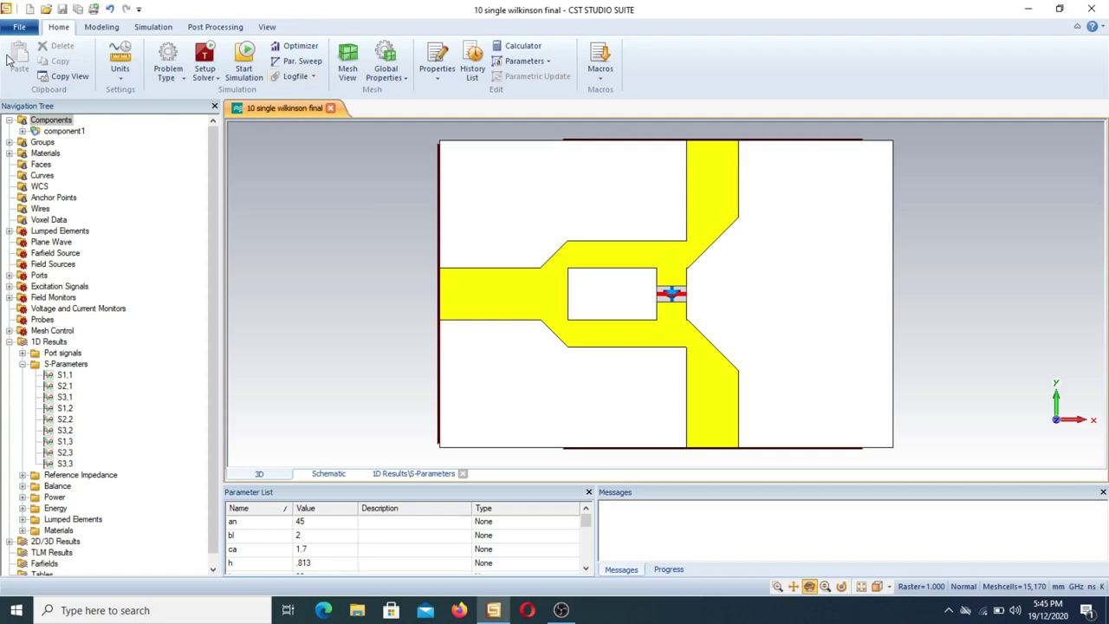
left_click(22, 131)
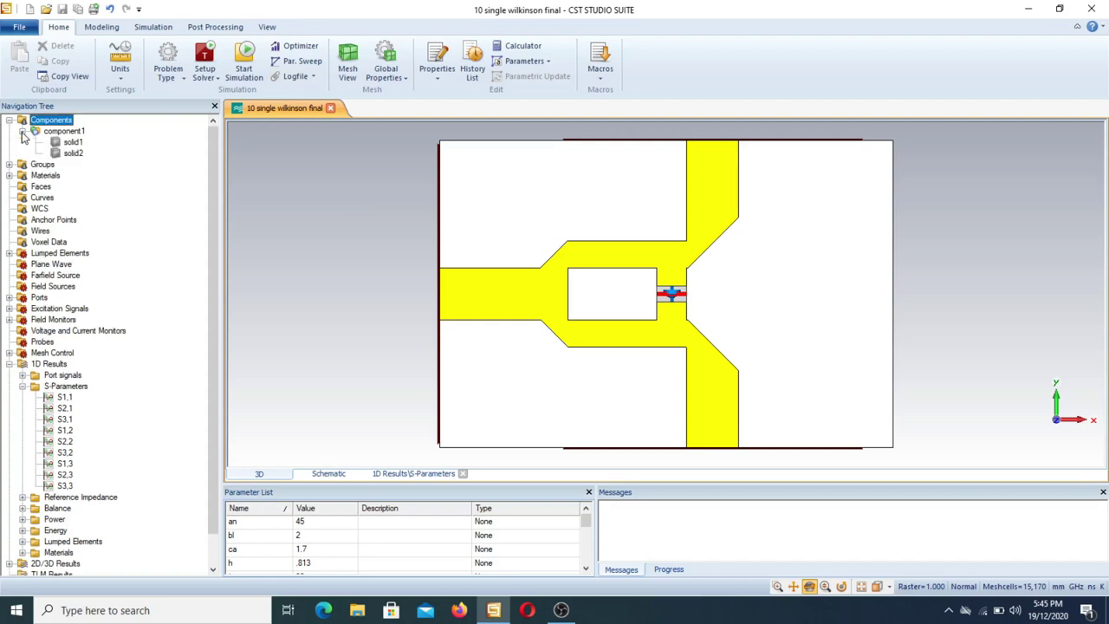
double_click(75, 154)
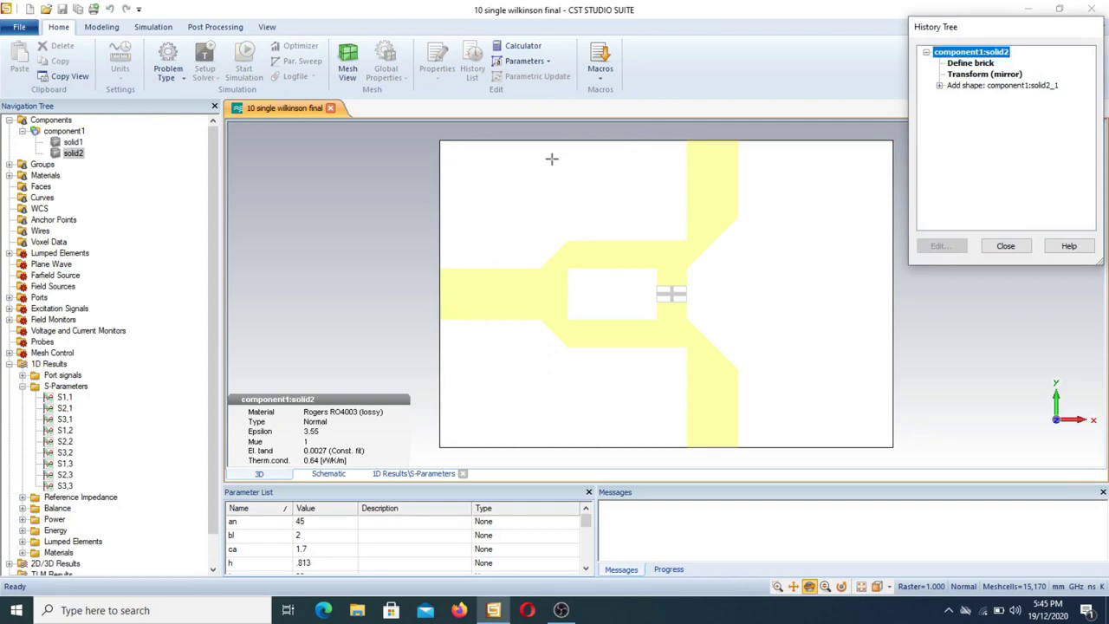
left_click(972, 63)
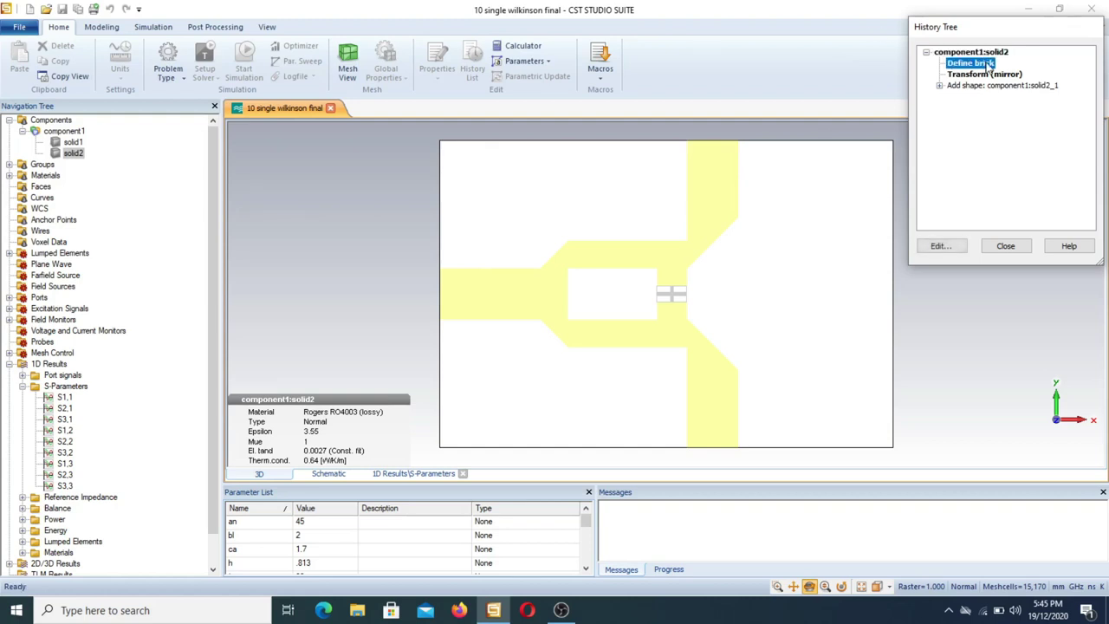
double_click(972, 63)
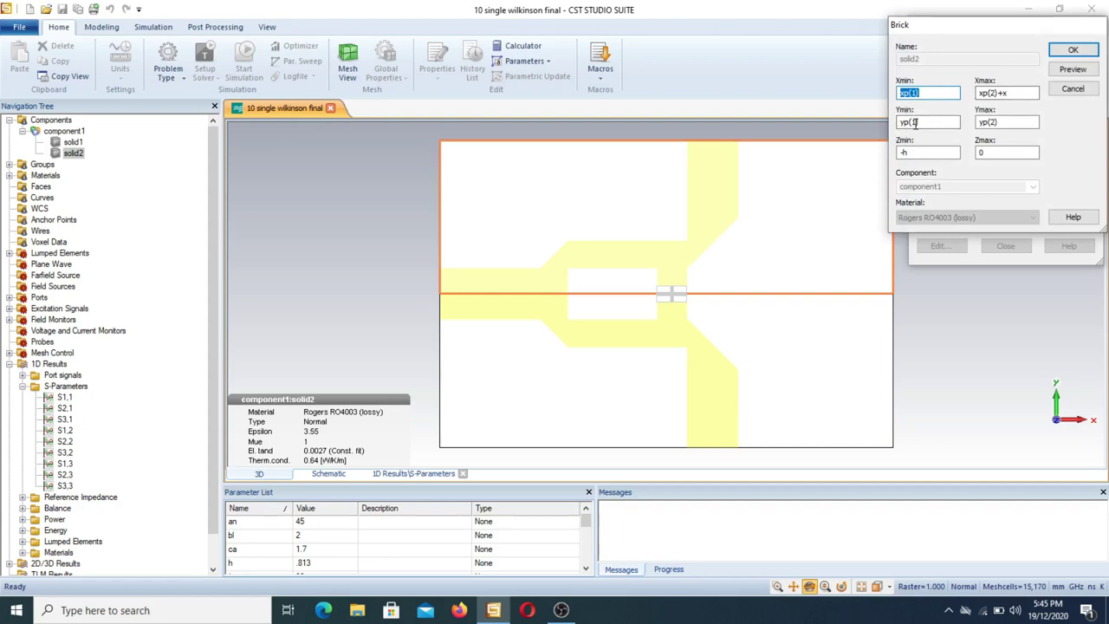
left_click(903, 151)
type("-h")
left_click(996, 152)
left_click(1065, 58)
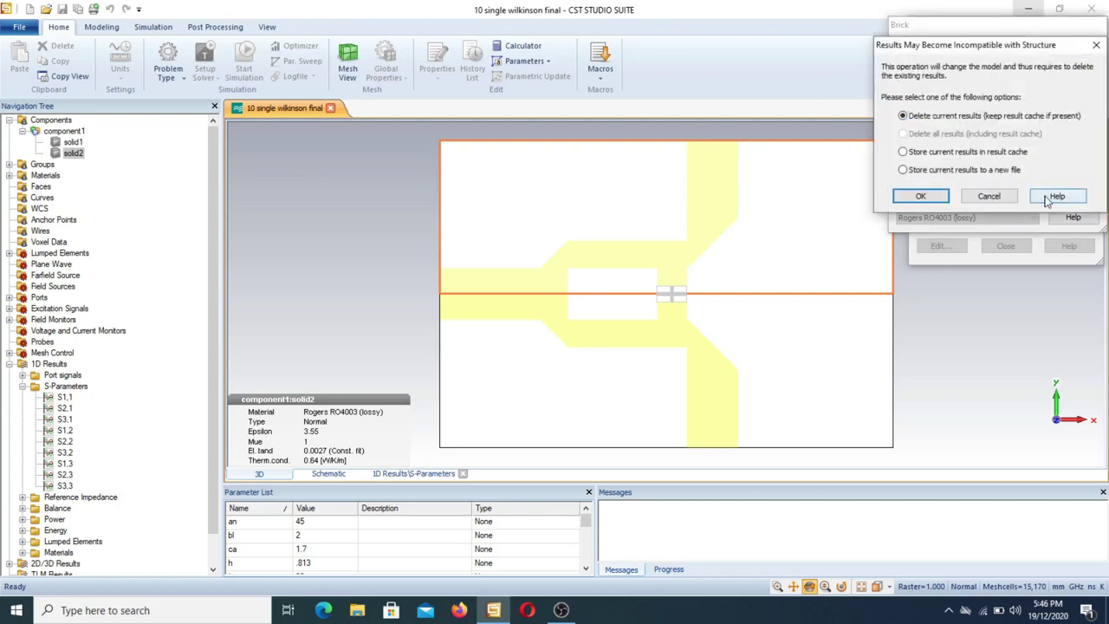
left_click(988, 196)
left_click(1074, 90)
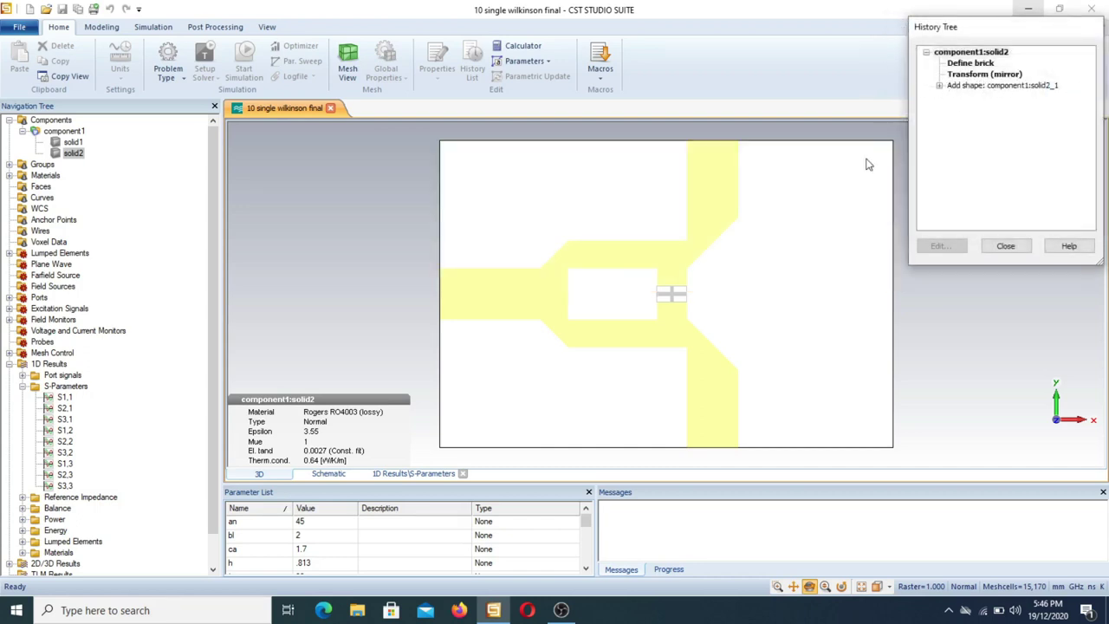
Step: Inspect the mirror transform settings in the substrate's history, leaving them unmodified, and close its history tree
left_click(1008, 78)
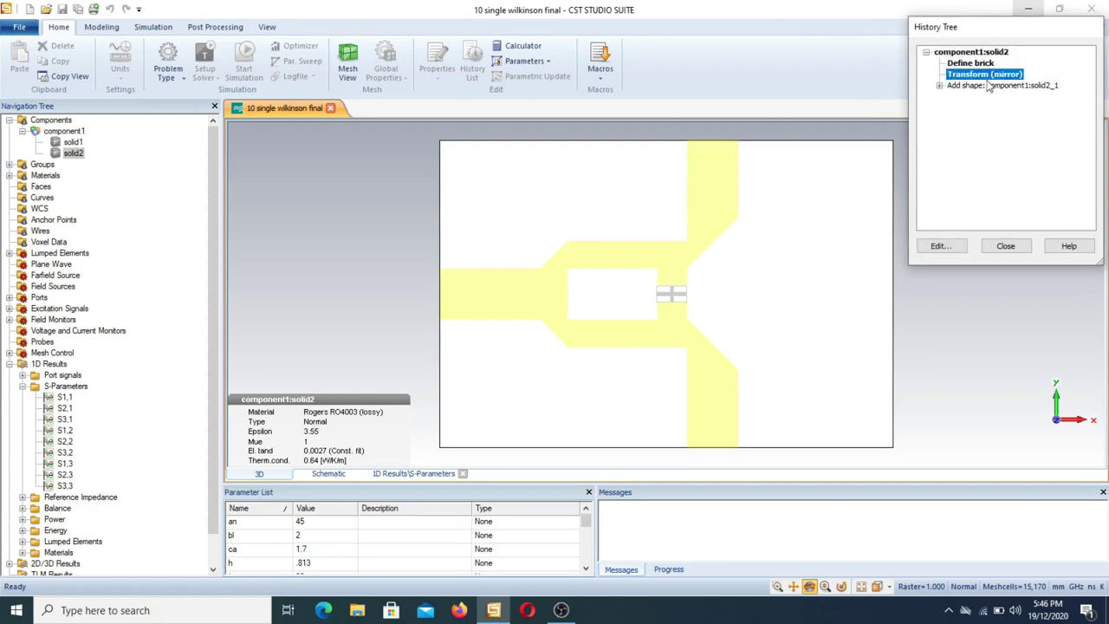
double_click(993, 75)
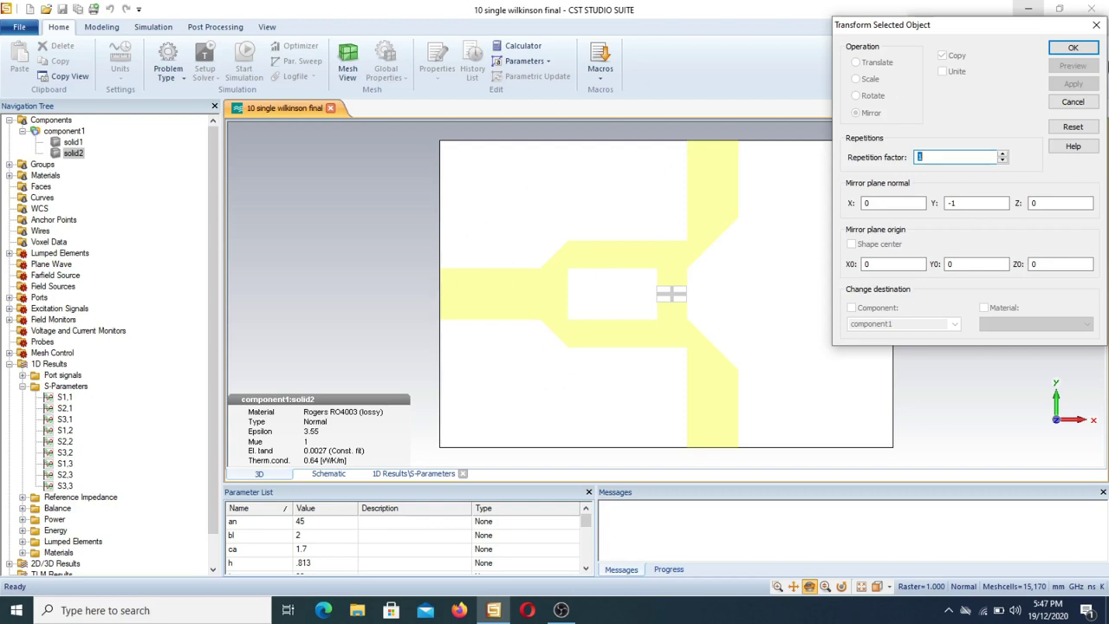
left_click(1073, 101)
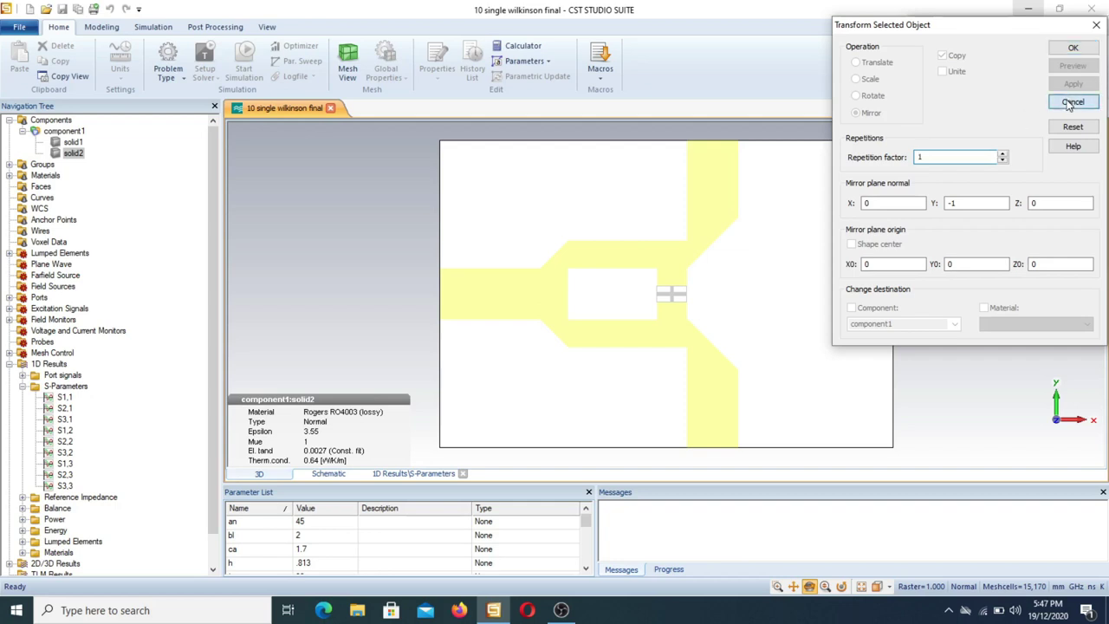
left_click(1006, 247)
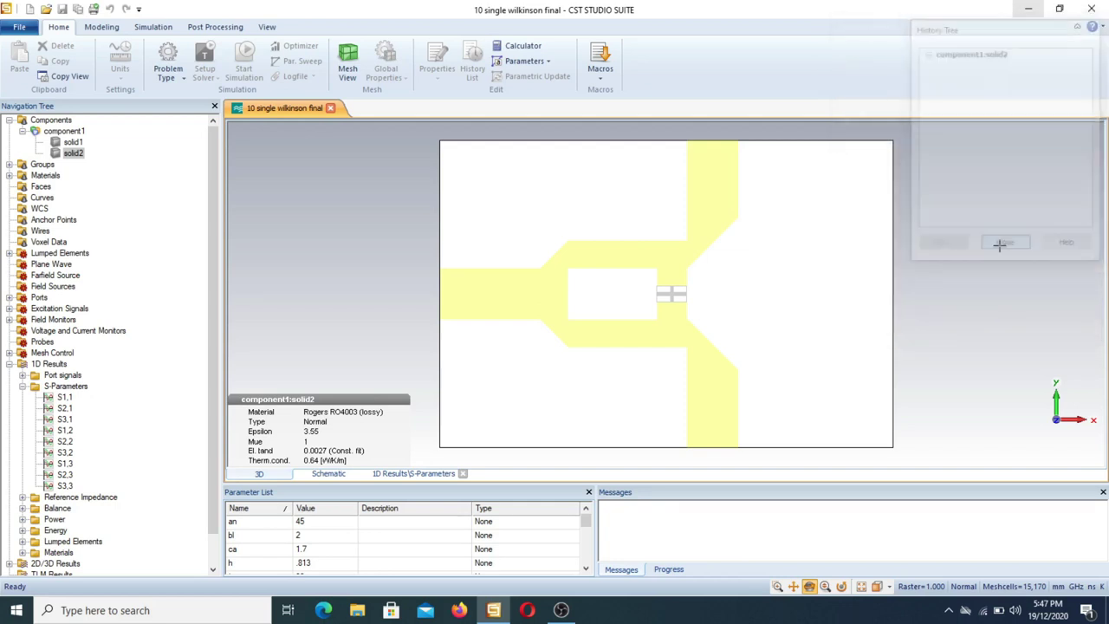
Step: Open the history tree of solid1 in component1 and inspect the brick definition of its input feed line
left_click(74, 142)
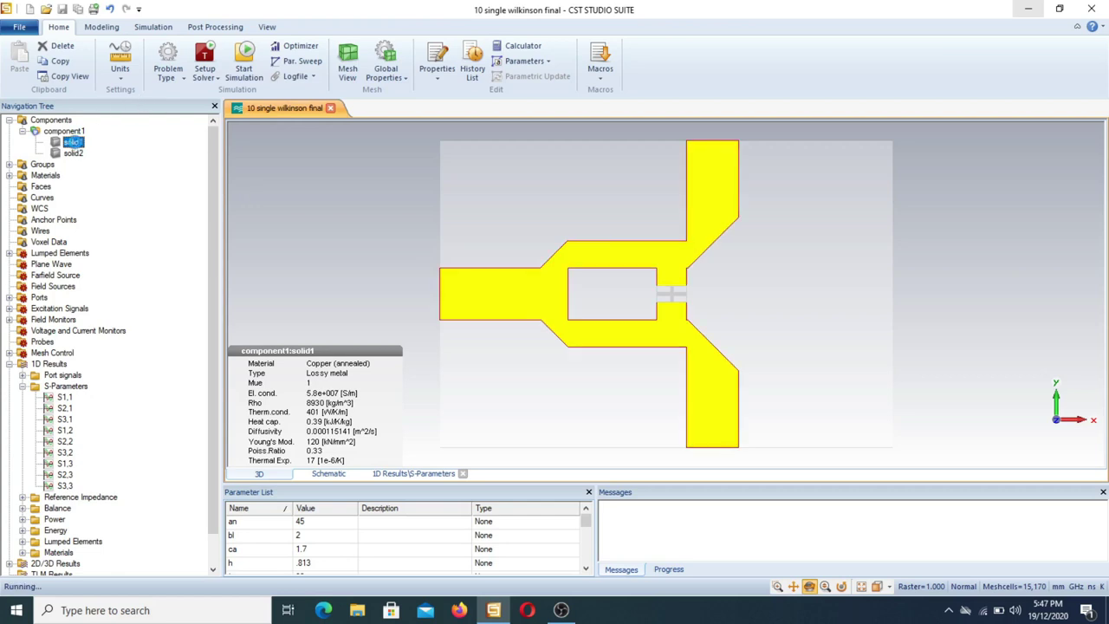
left_click(472, 69)
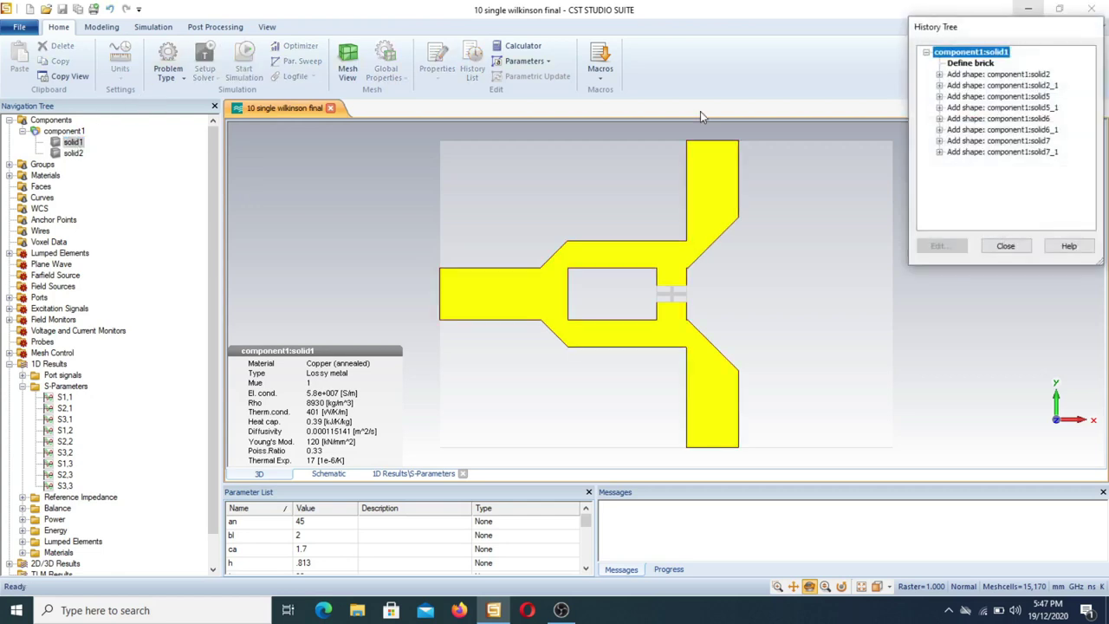
left_click(977, 66)
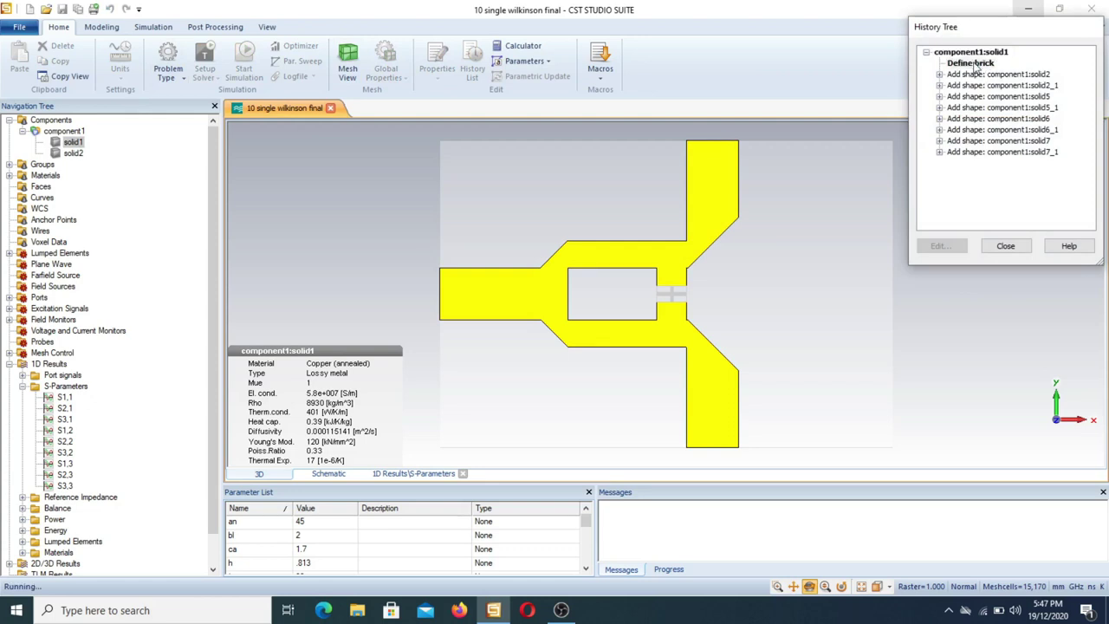
double_click(976, 66)
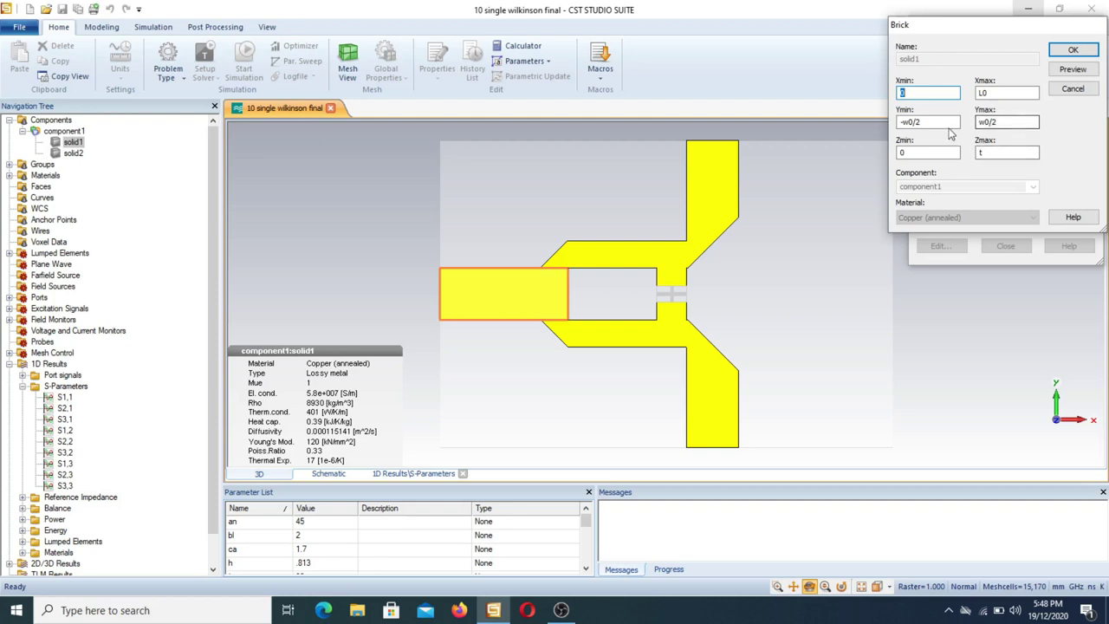
left_click(1071, 90)
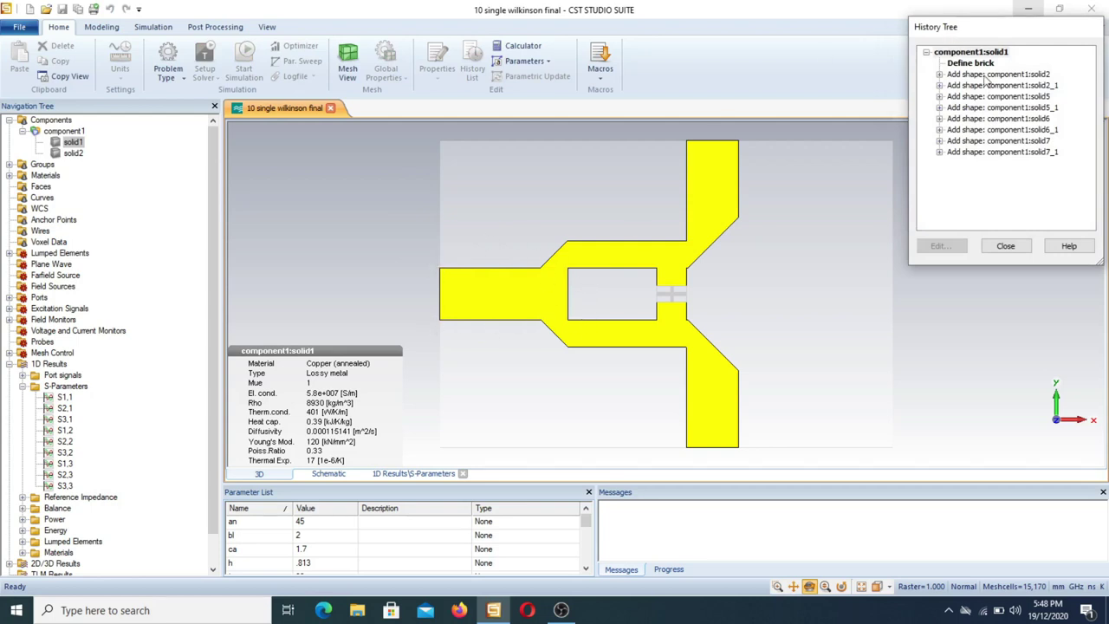
Step: Inspect the brick definition of the added shape solid2 that forms the upper horizontal arm of the divider
left_click(940, 75)
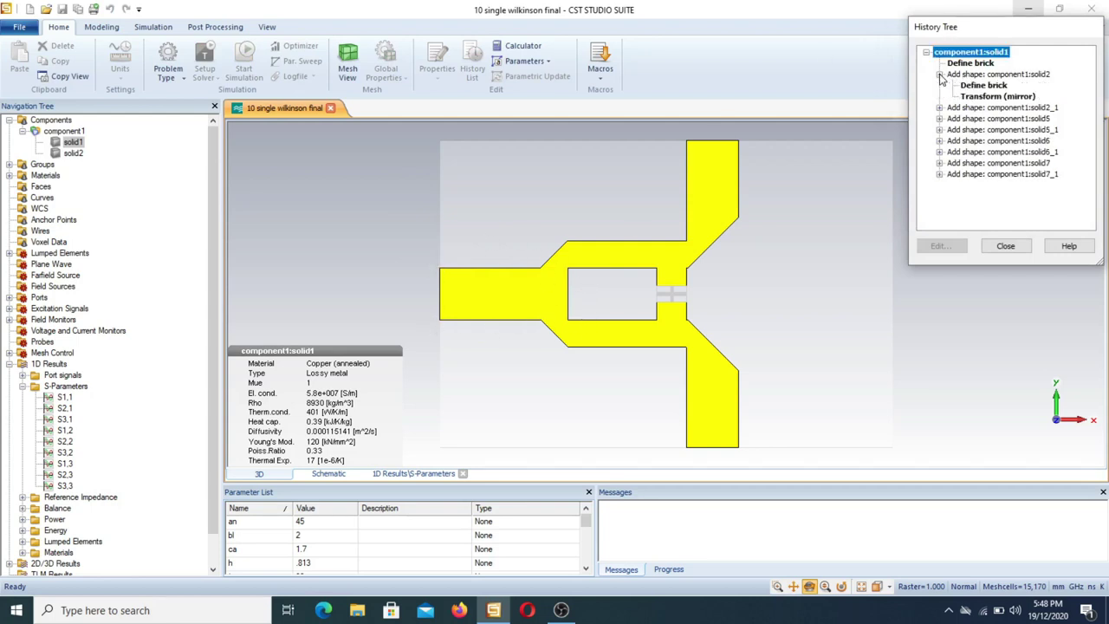
left_click(987, 86)
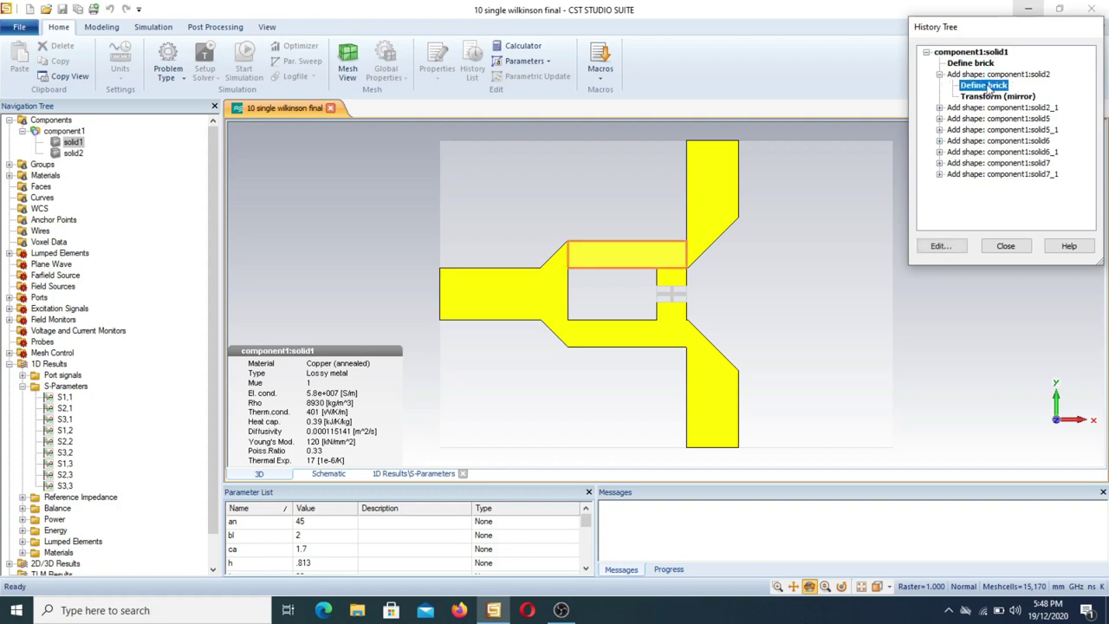
double_click(988, 87)
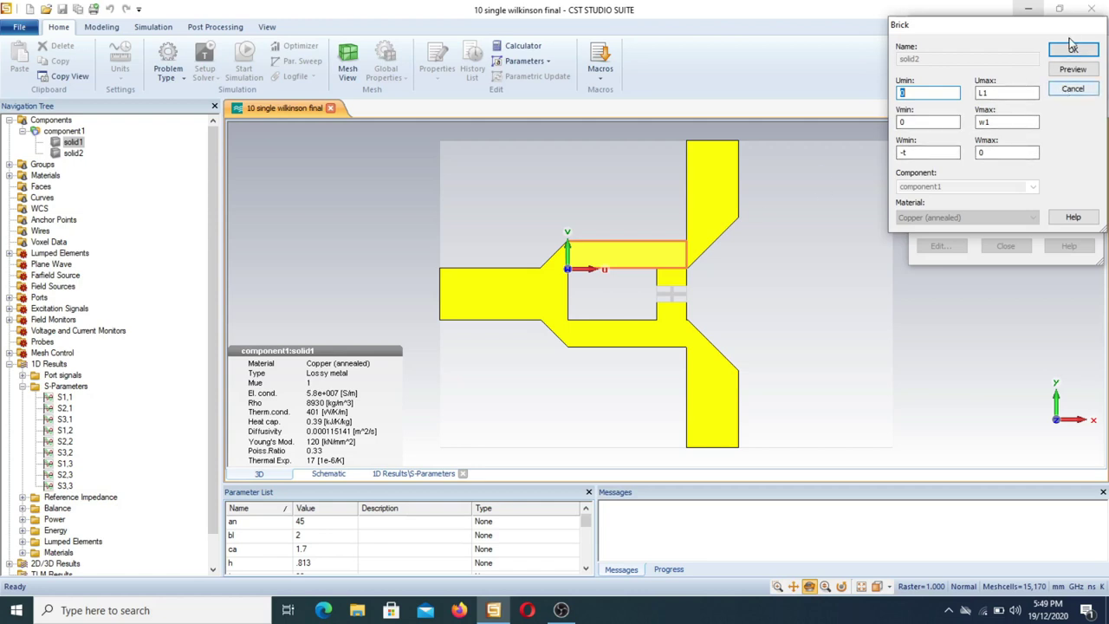
left_click(1058, 90)
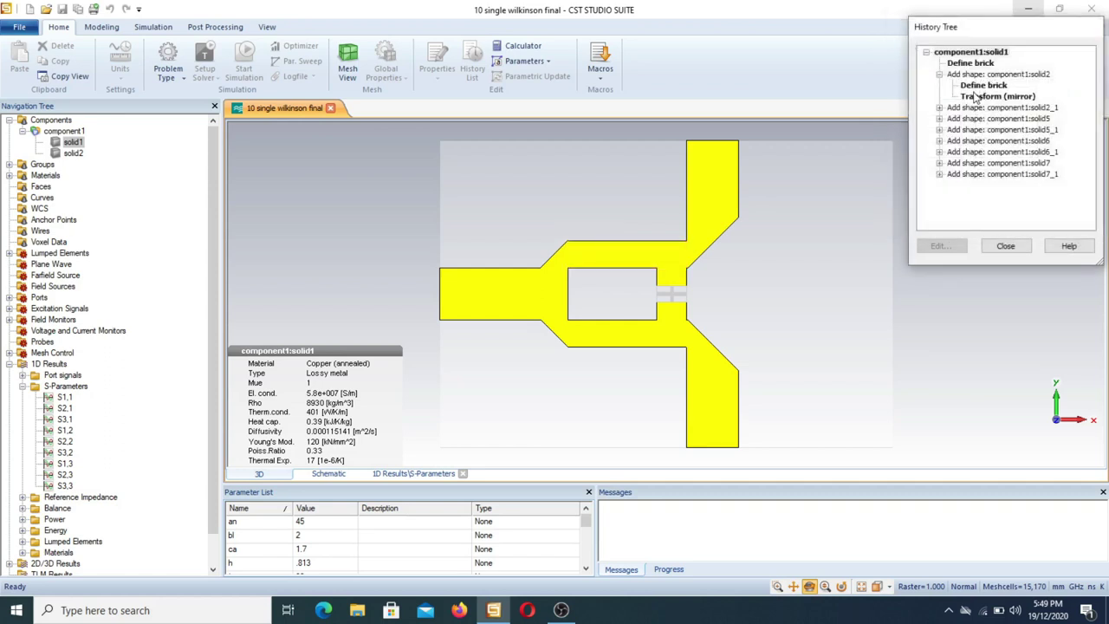
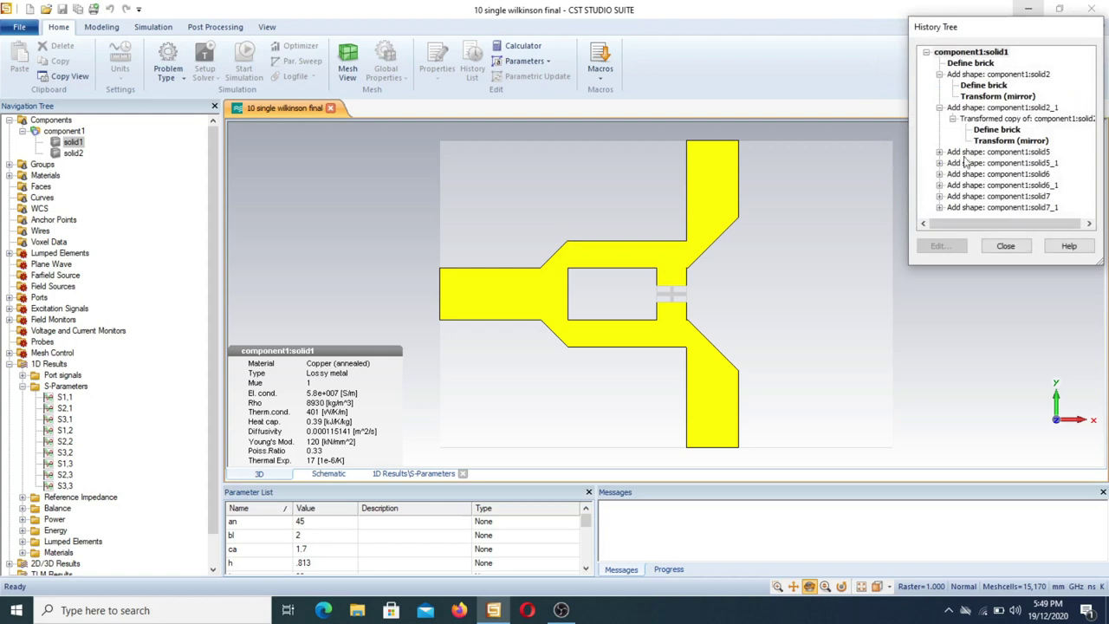
Step: Inspect the mirror transform behind the added shape solid2_1, and collapse the solid2 and solid2_1 history entries
double_click(1018, 141)
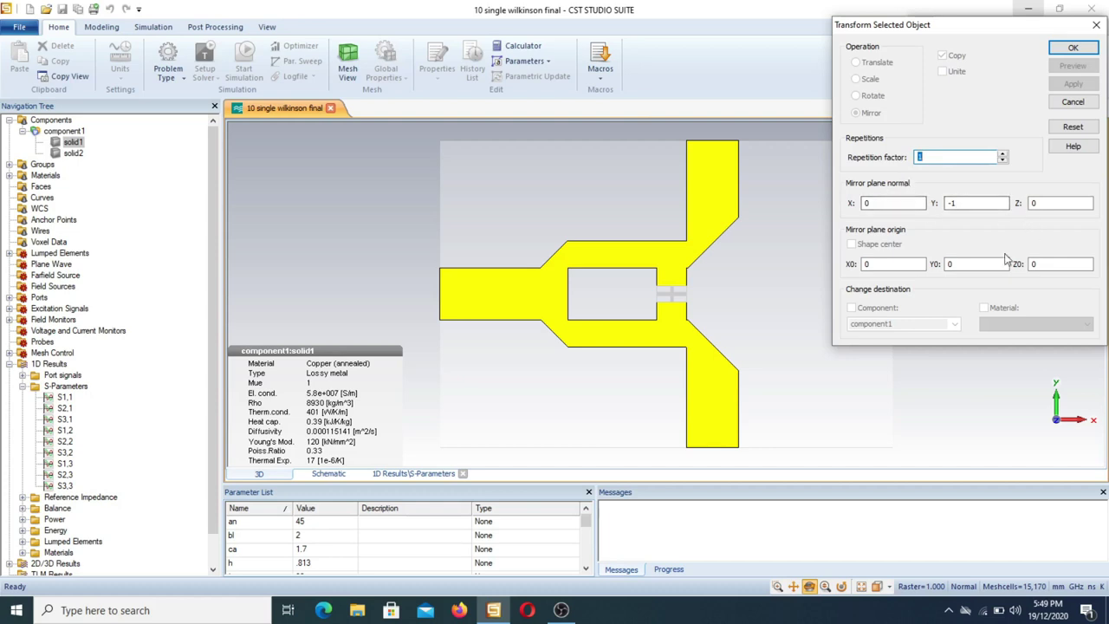
left_click(1071, 101)
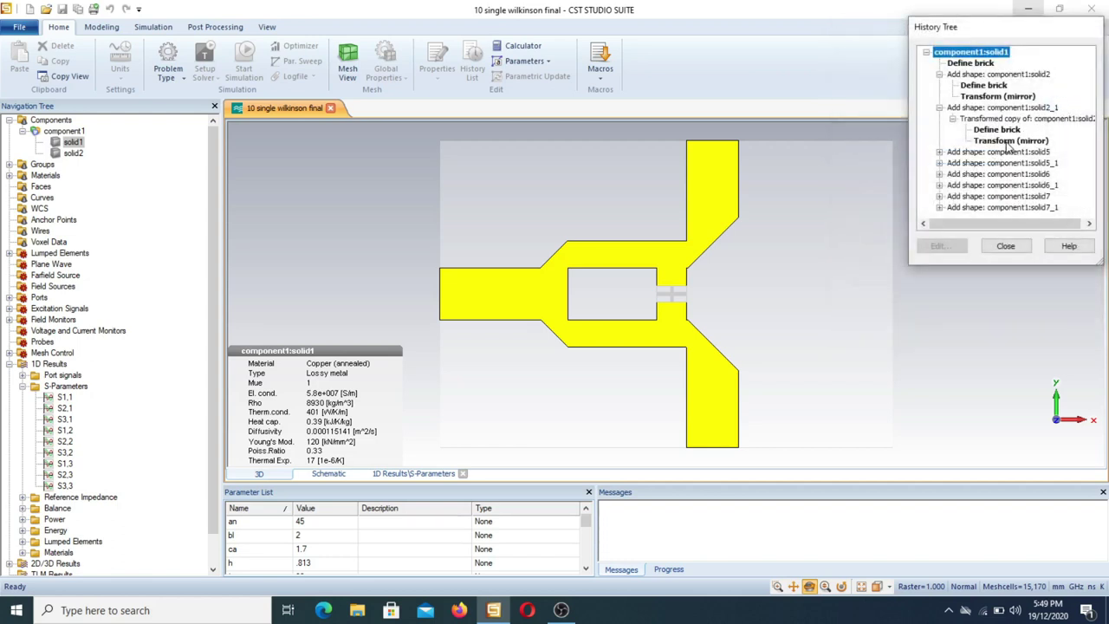
left_click(939, 107)
left_click(939, 74)
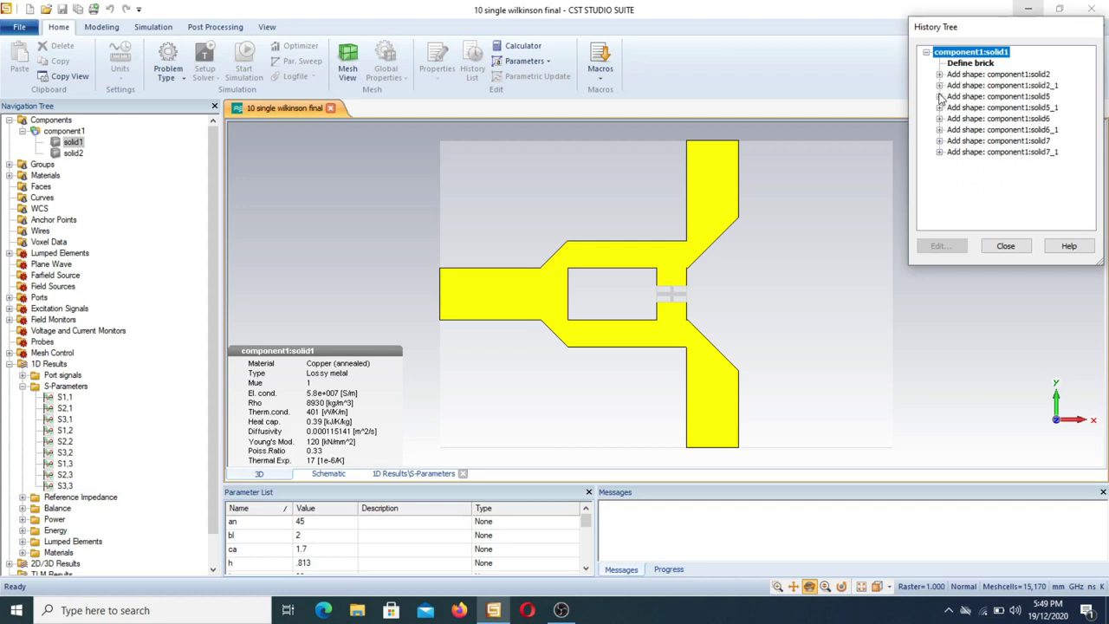
Step: Inspect the brick definition of the added shape solid5 at the junction of the feed line and upper arm
left_click(939, 97)
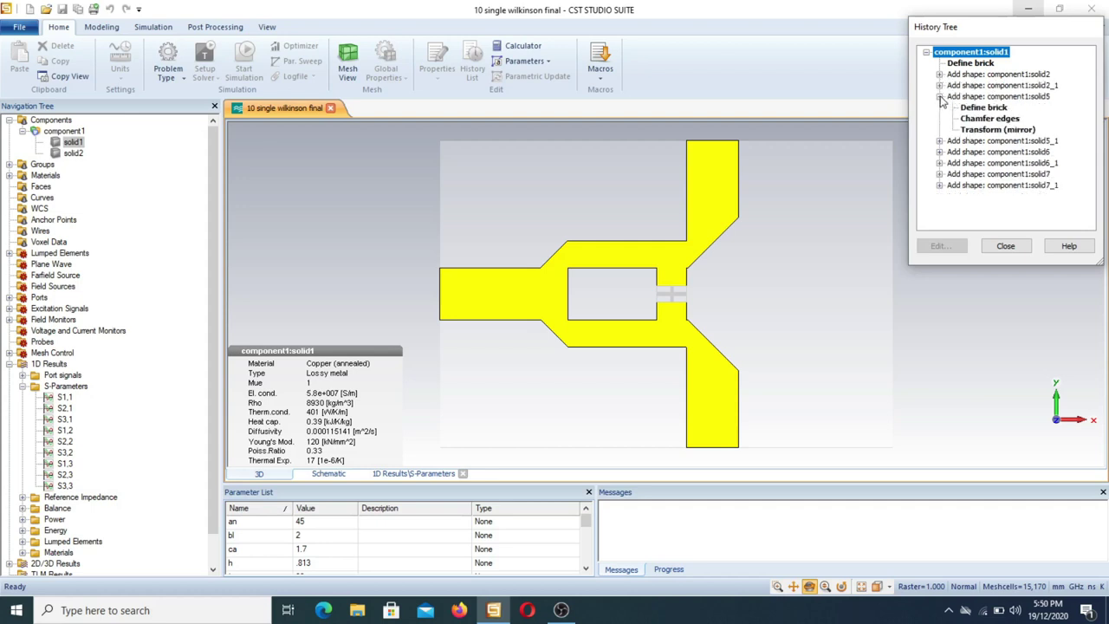
double_click(976, 108)
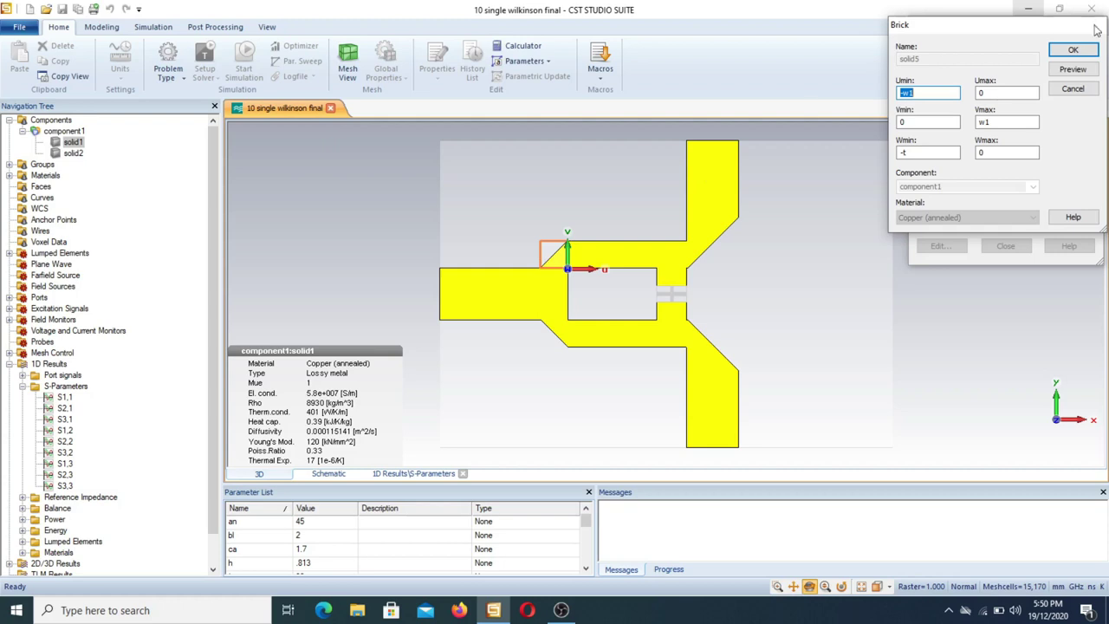
left_click(1071, 89)
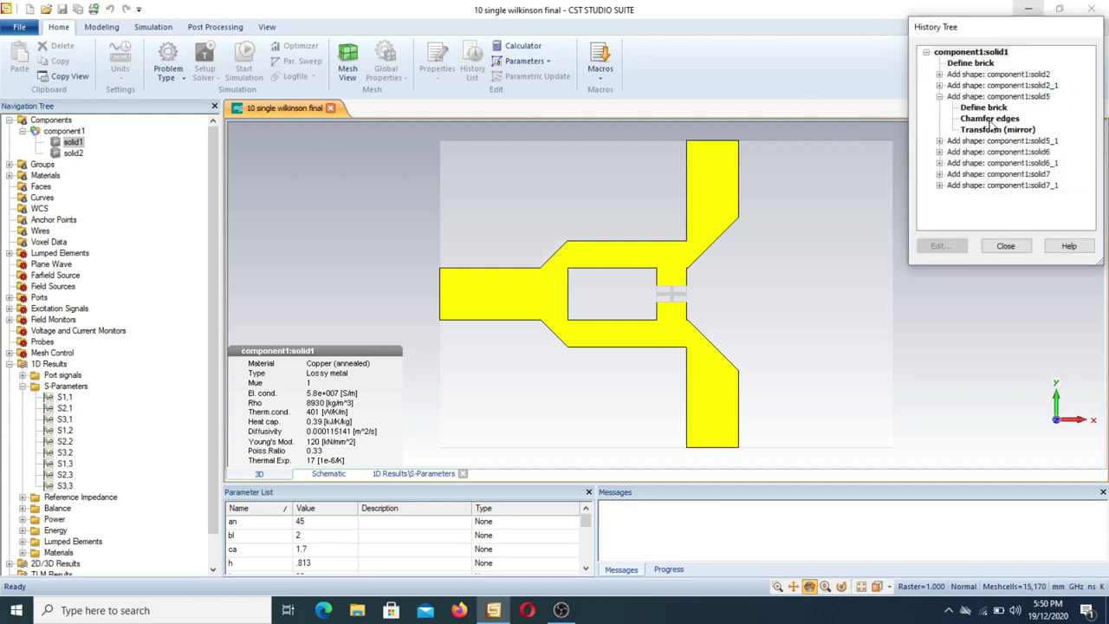
Step: Inspect the chamfer width and angle of the added shape solid5, and collapse its history entry
double_click(995, 119)
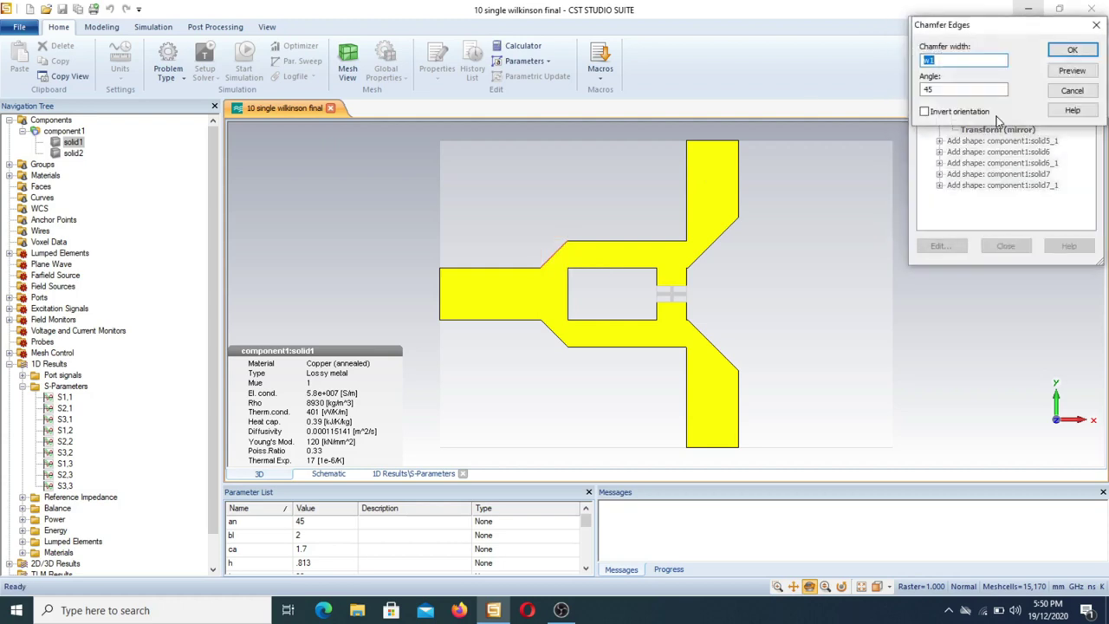
key("Tab")
key("shift+Tab")
left_click(1071, 90)
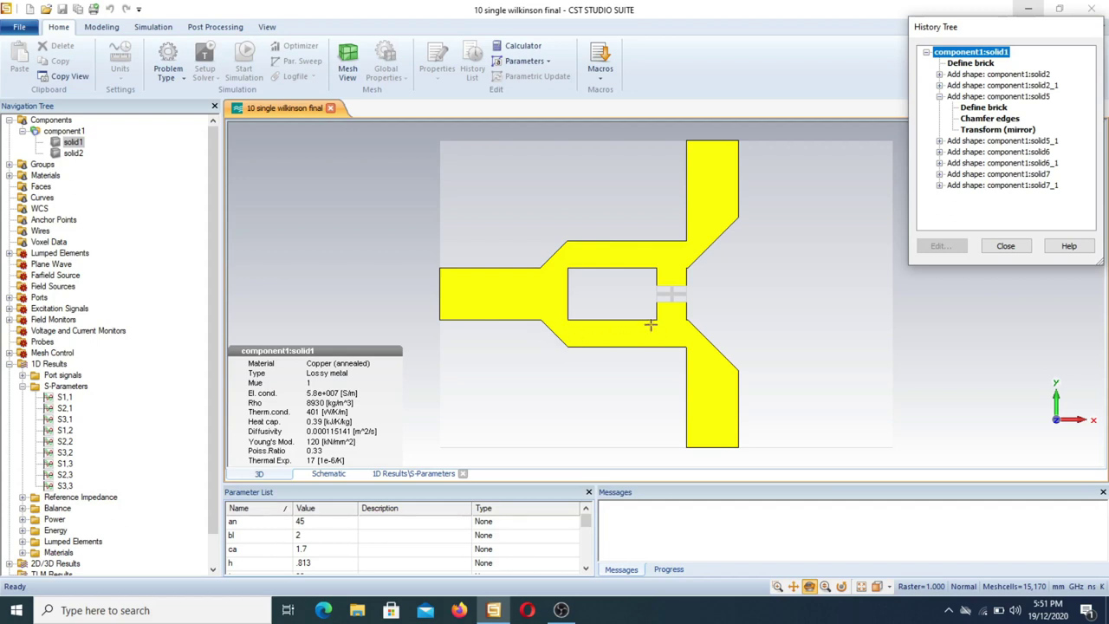
left_click(939, 97)
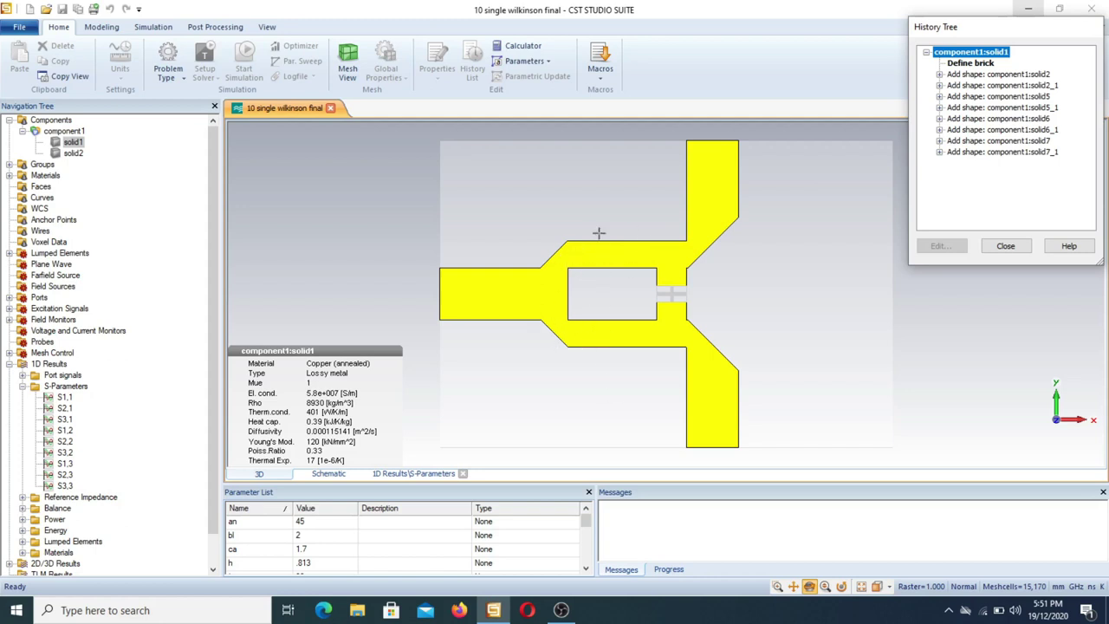
Step: Inspect the brick definition of the added shape solid6 that forms the lower output line of the divider
left_click(939, 118)
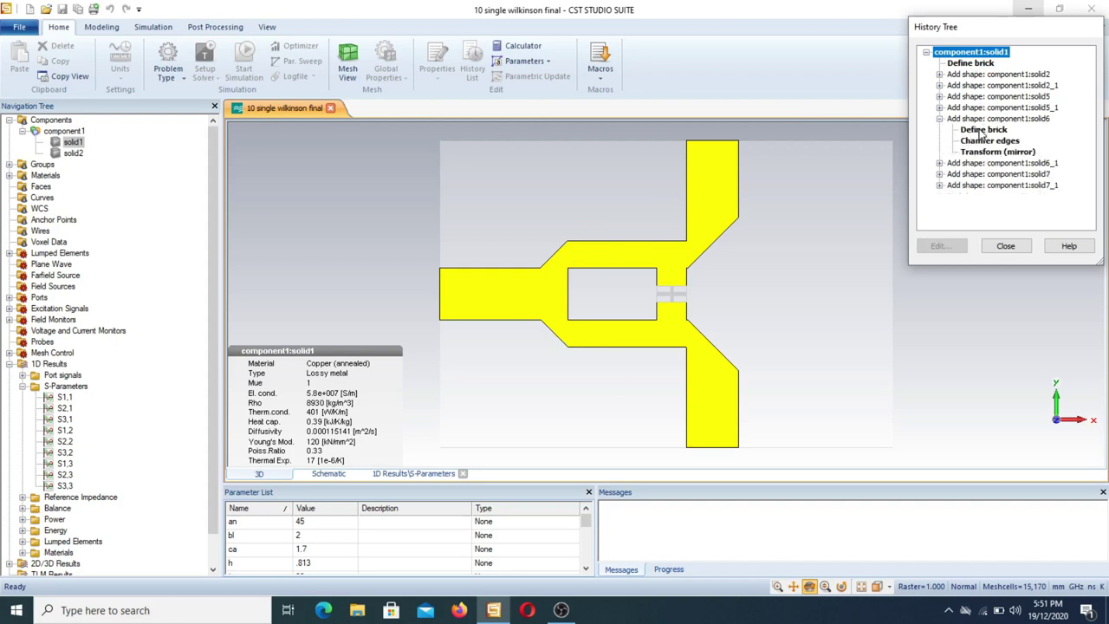
left_click(980, 130)
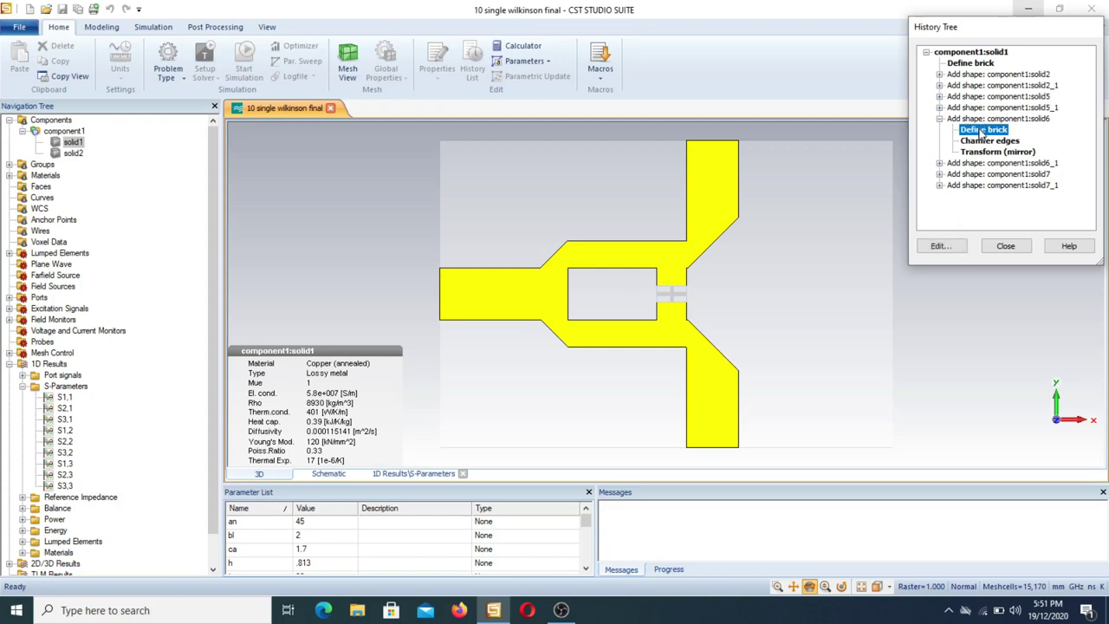
double_click(982, 132)
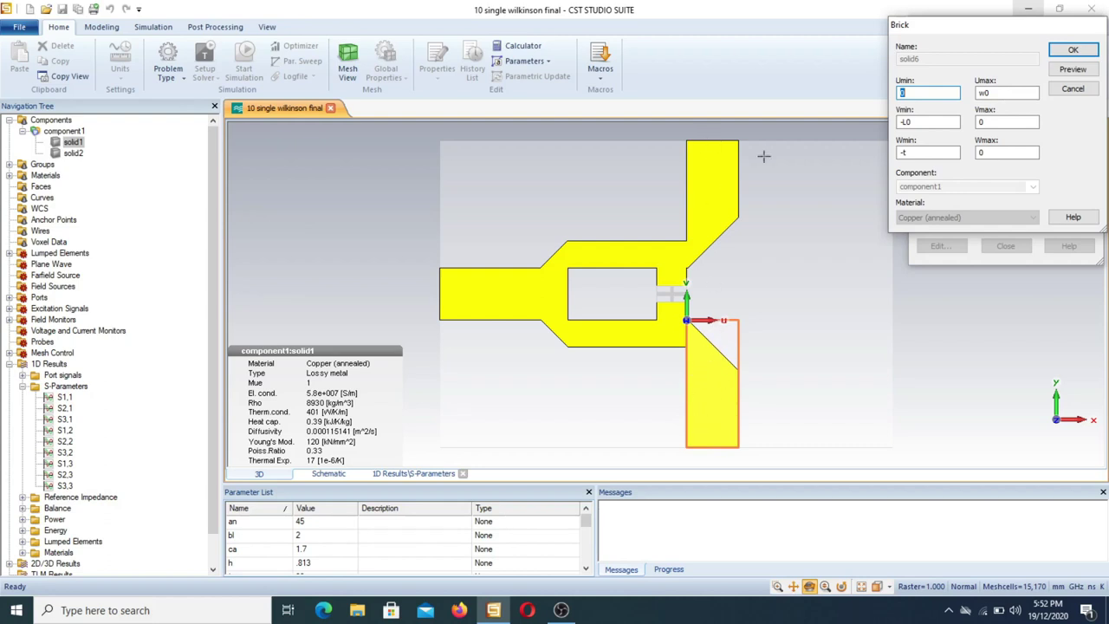
left_click(1073, 89)
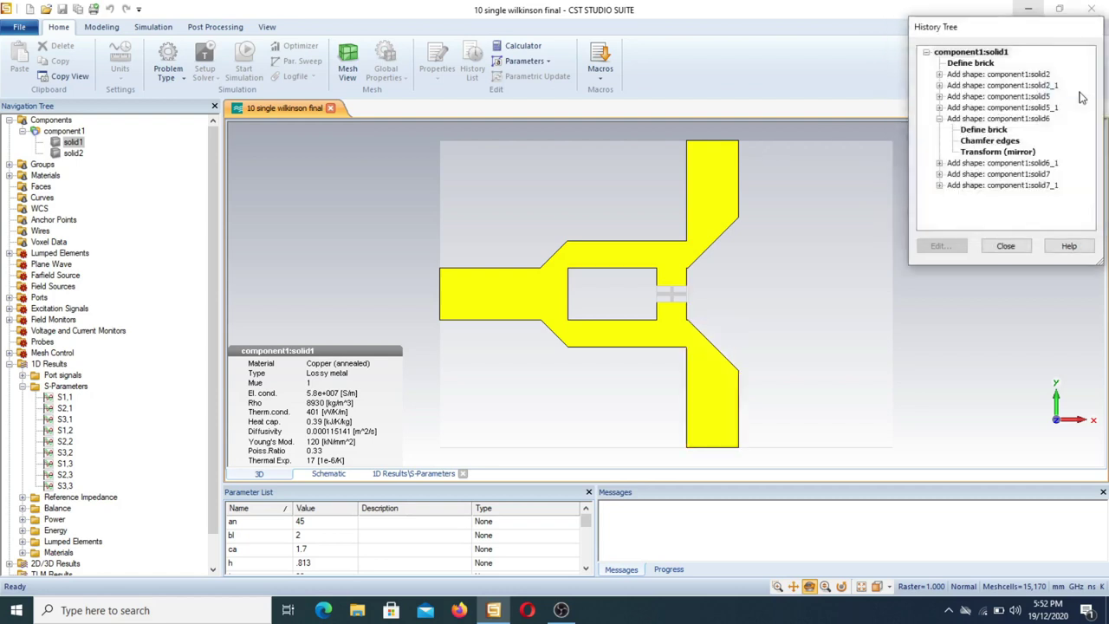
Step: Inspect the mirror transform applied to the added shape solid6, and collapse its history entry
double_click(994, 153)
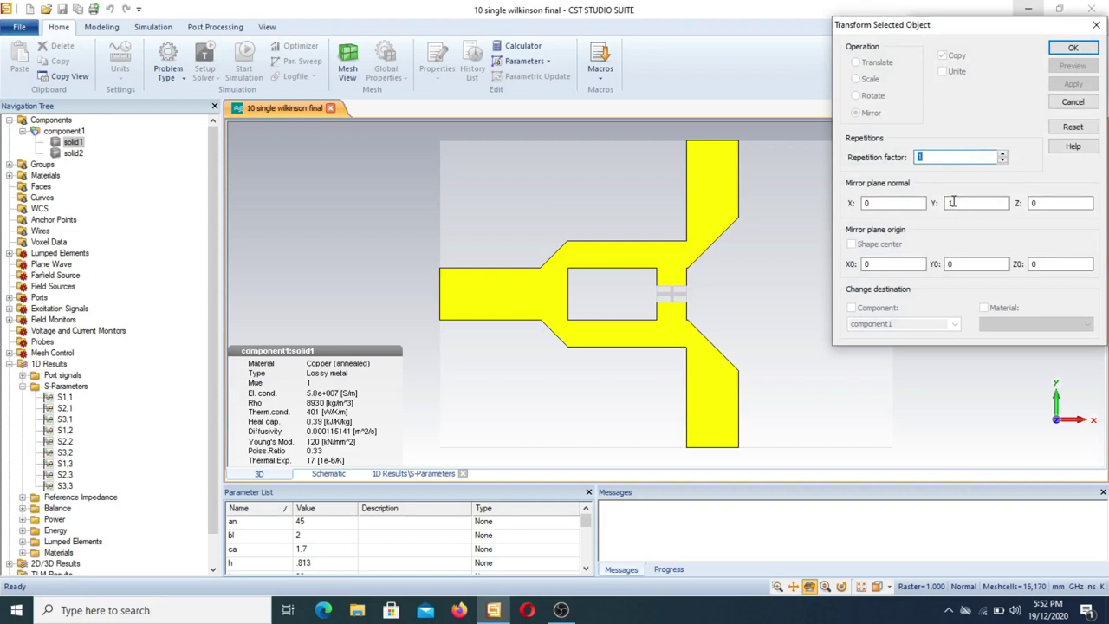
key("Return")
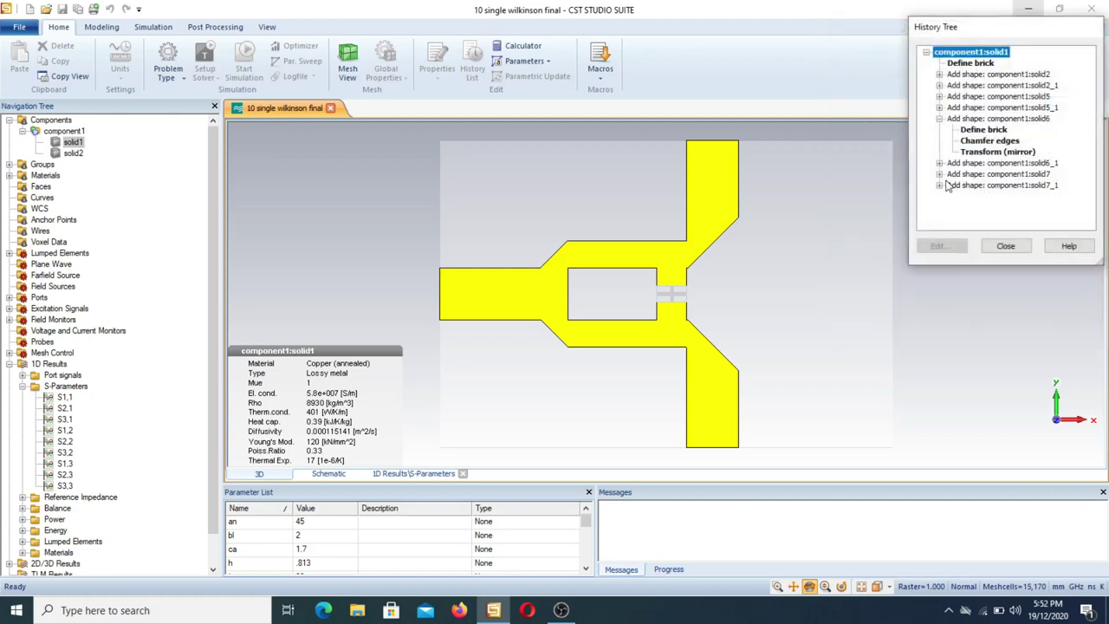
left_click(940, 119)
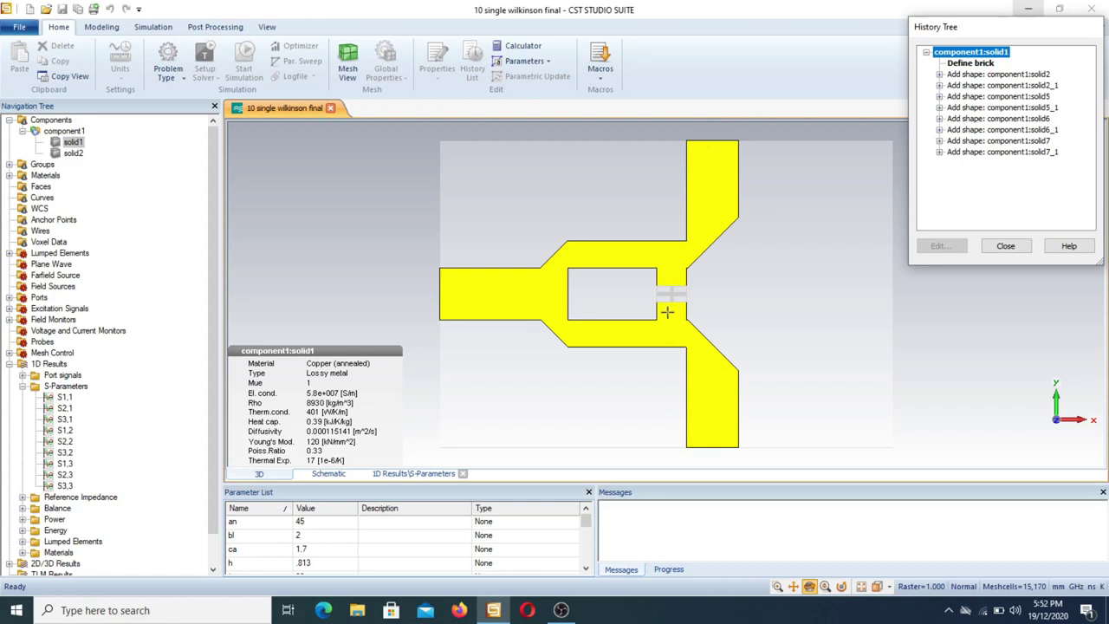
Step: Inspect the brick definition of the added shape solid7, the lower pad beside the resistor gap, and close the shape history
left_click(939, 140)
left_click(980, 151)
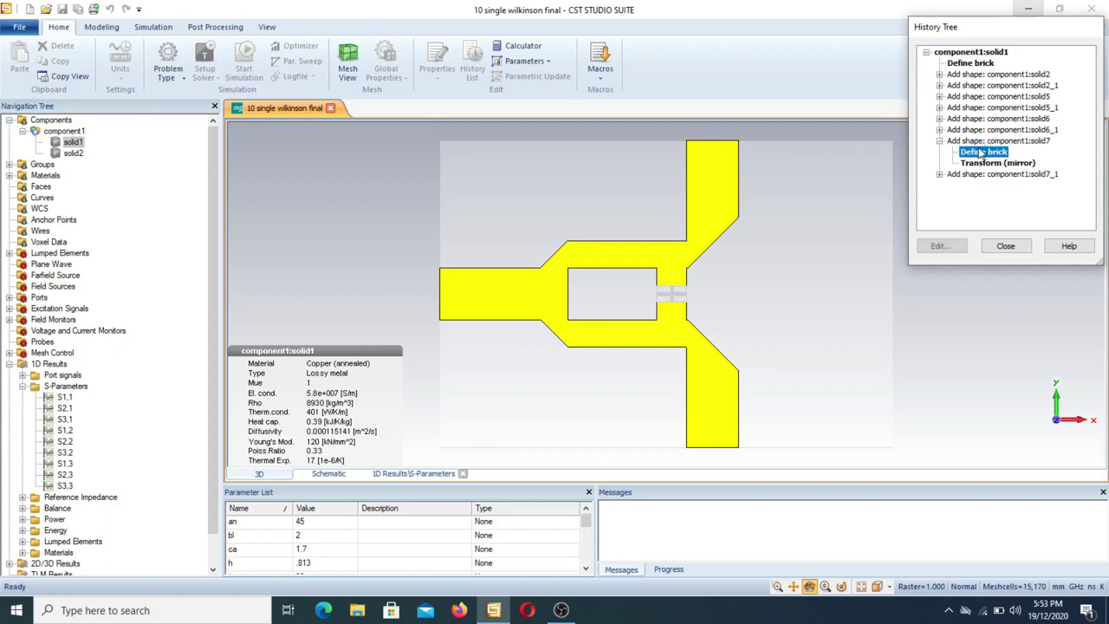
double_click(981, 153)
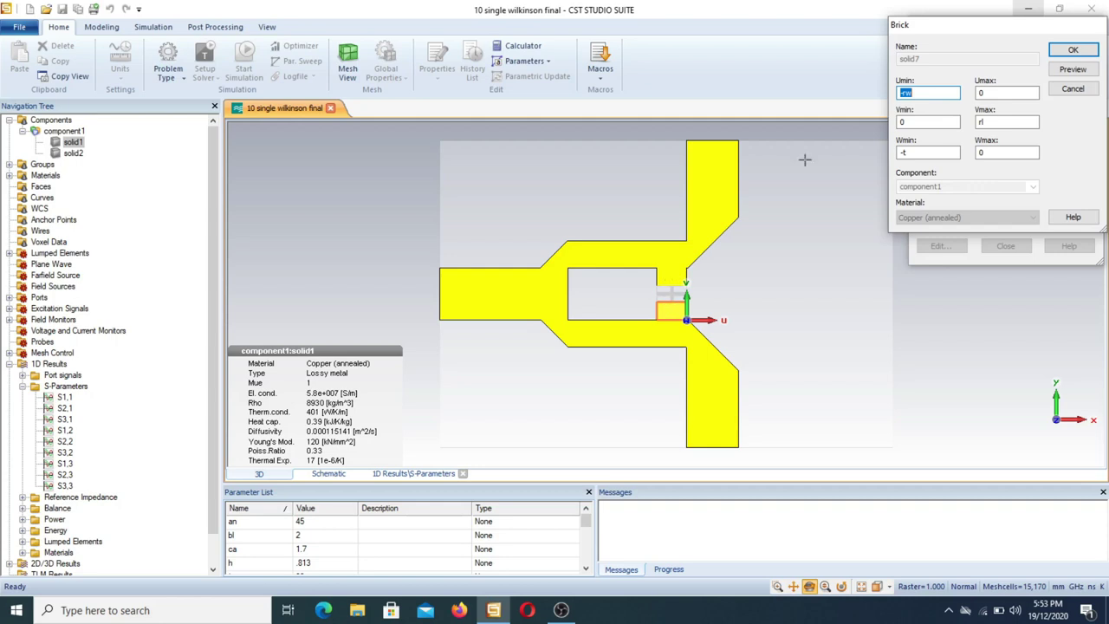
left_click(1080, 89)
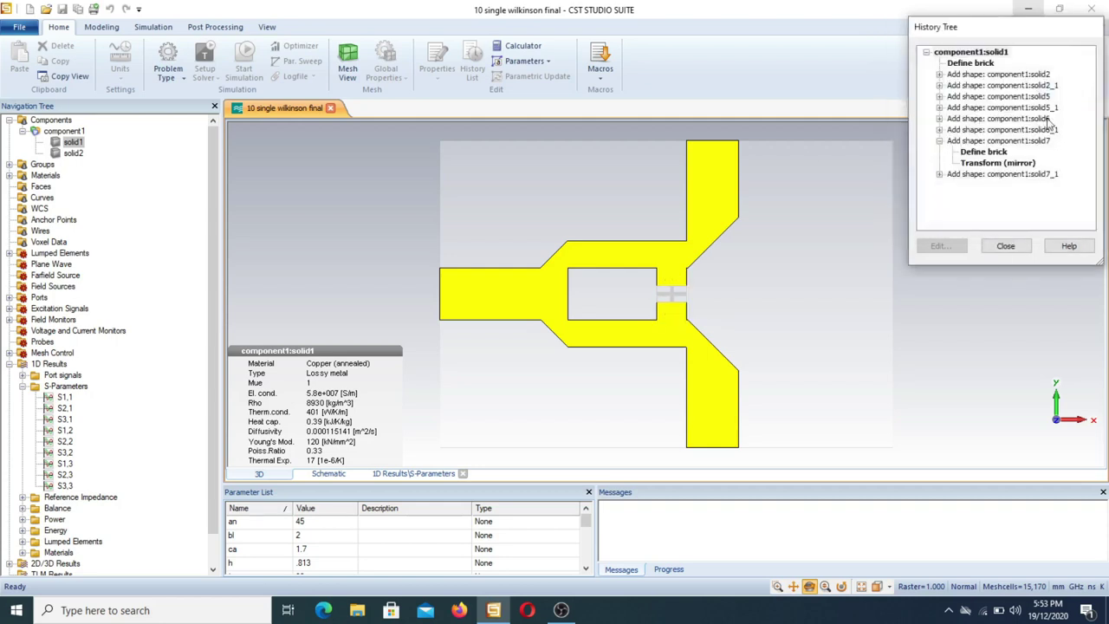
left_click(1006, 247)
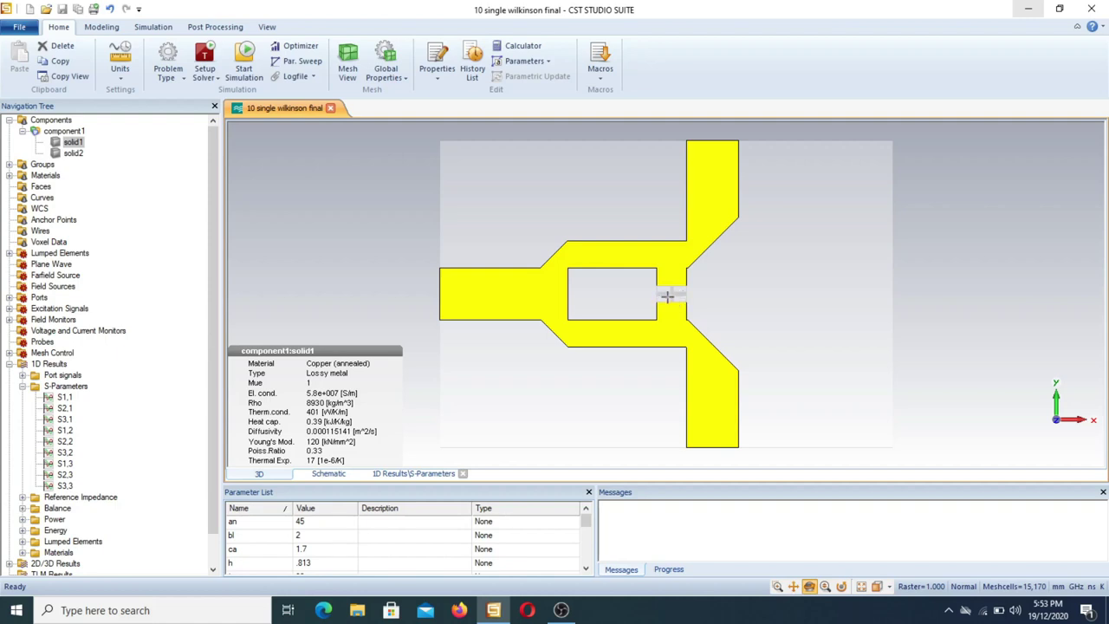
Step: Inspect the resistance and type settings of the lumped element element1 between the two pads, and return to the full model view
left_click(8, 253)
left_click(22, 264)
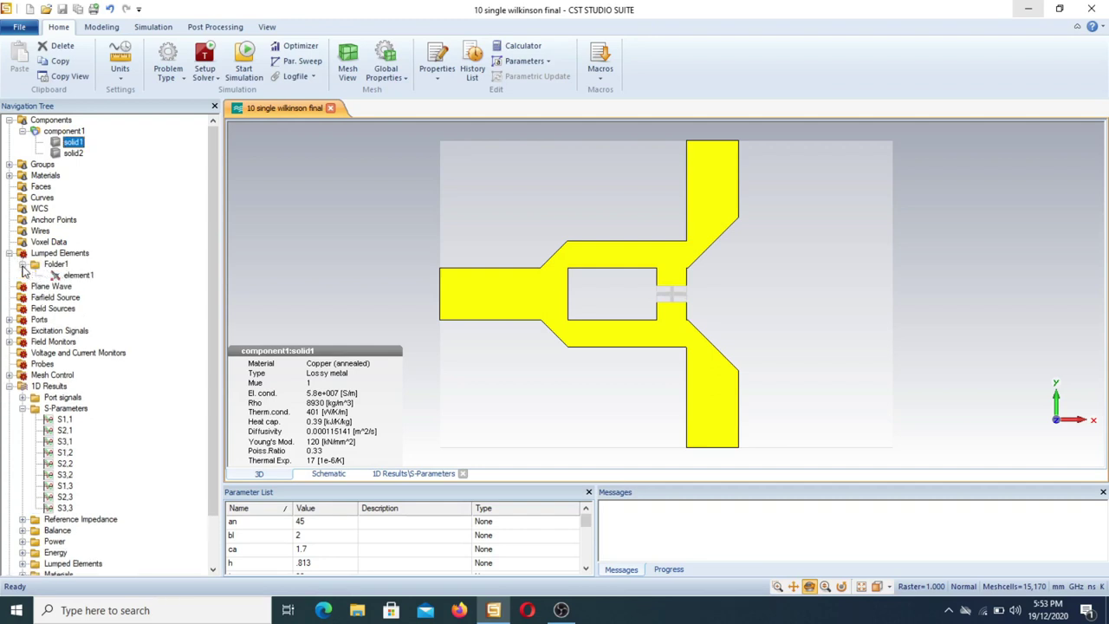
double_click(74, 275)
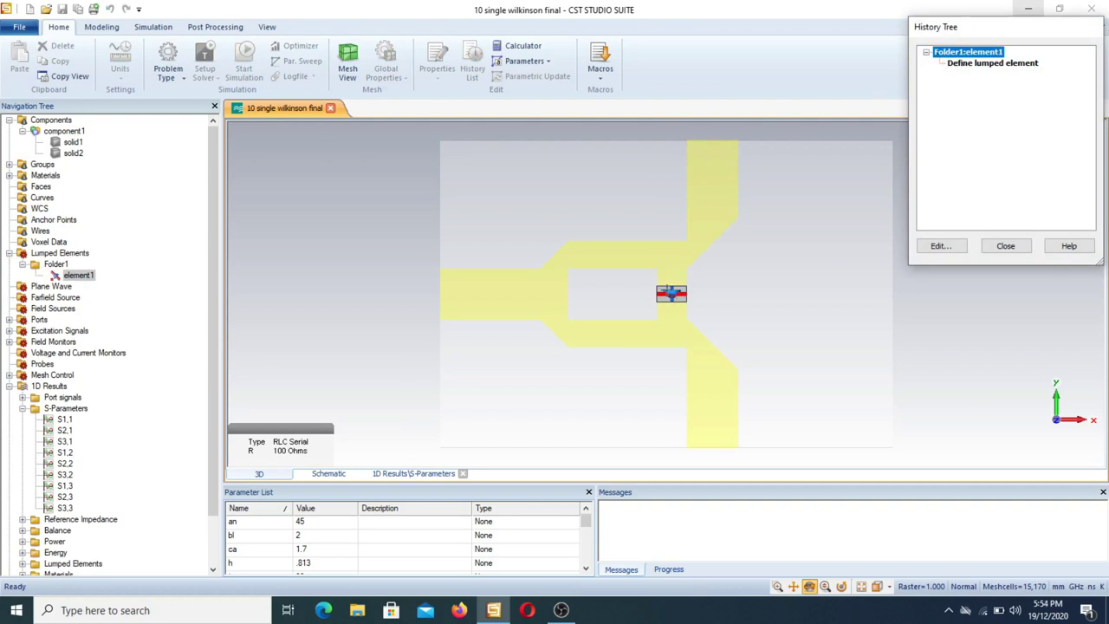
left_click(982, 64)
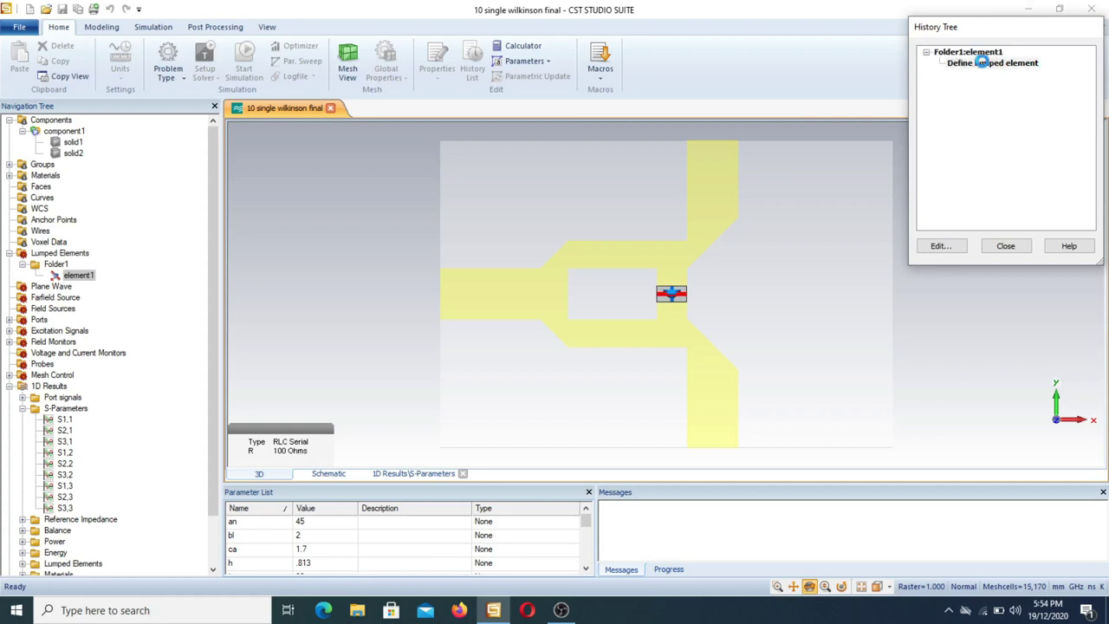
double_click(982, 63)
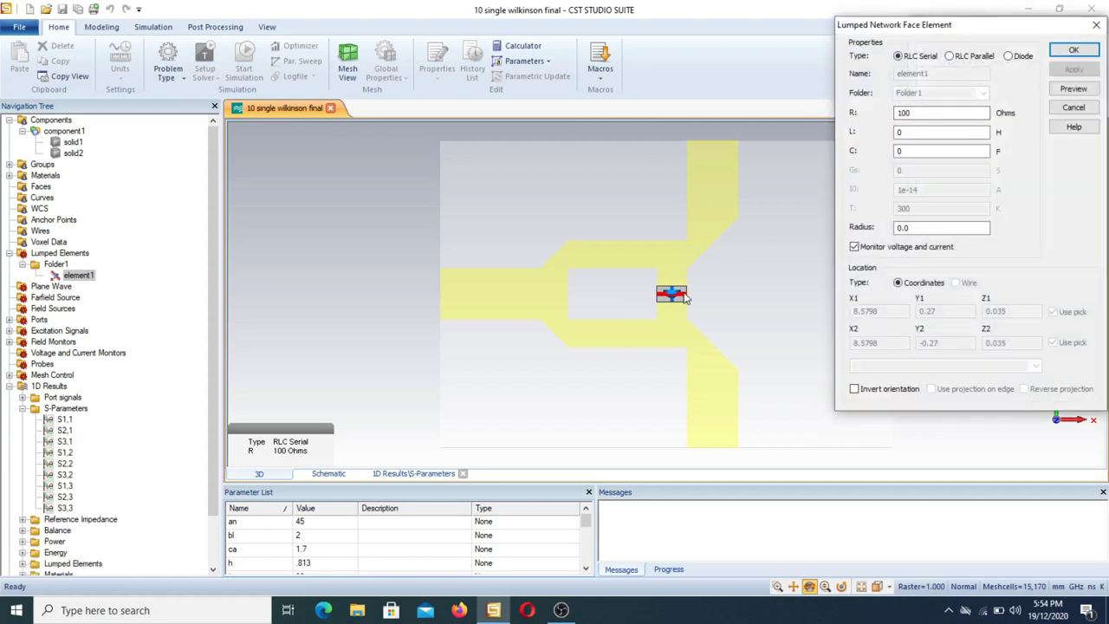
left_click(917, 114)
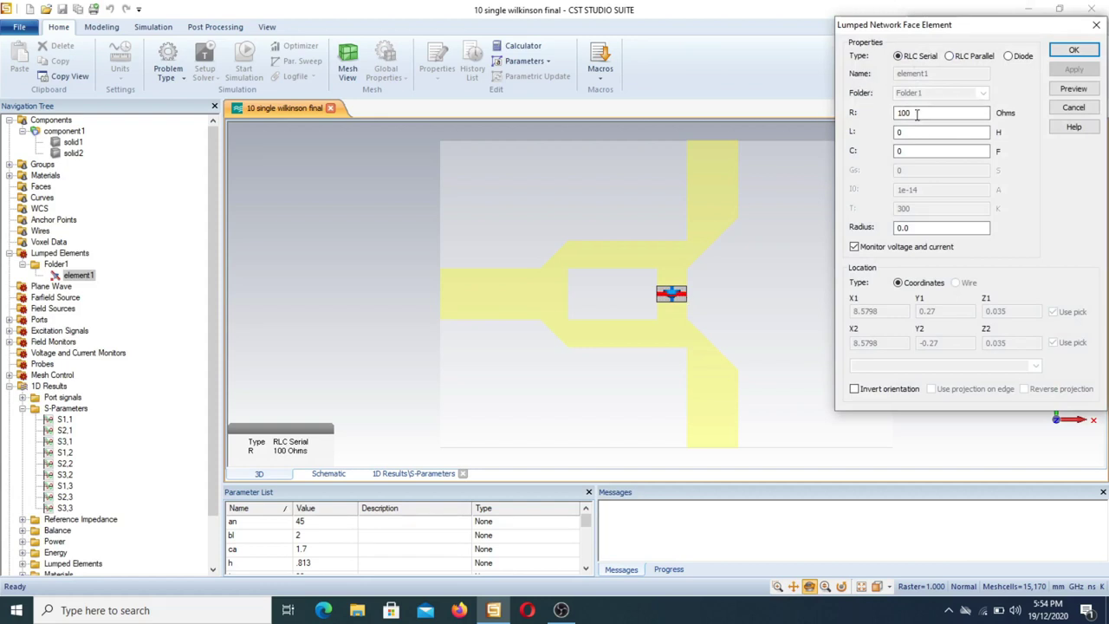
left_click(1081, 108)
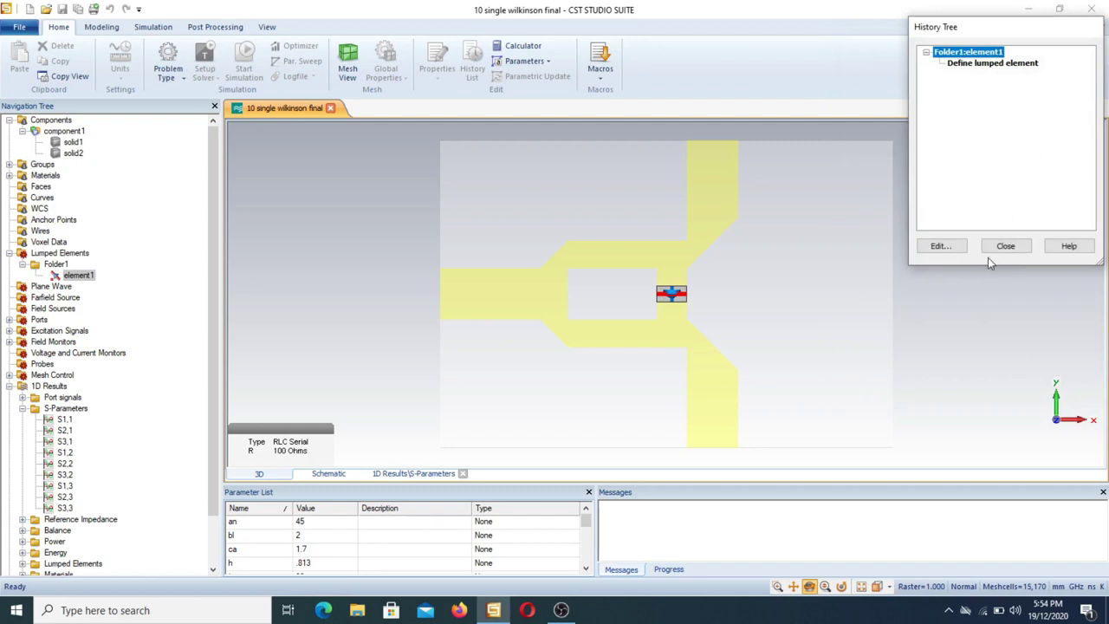
left_click(1005, 247)
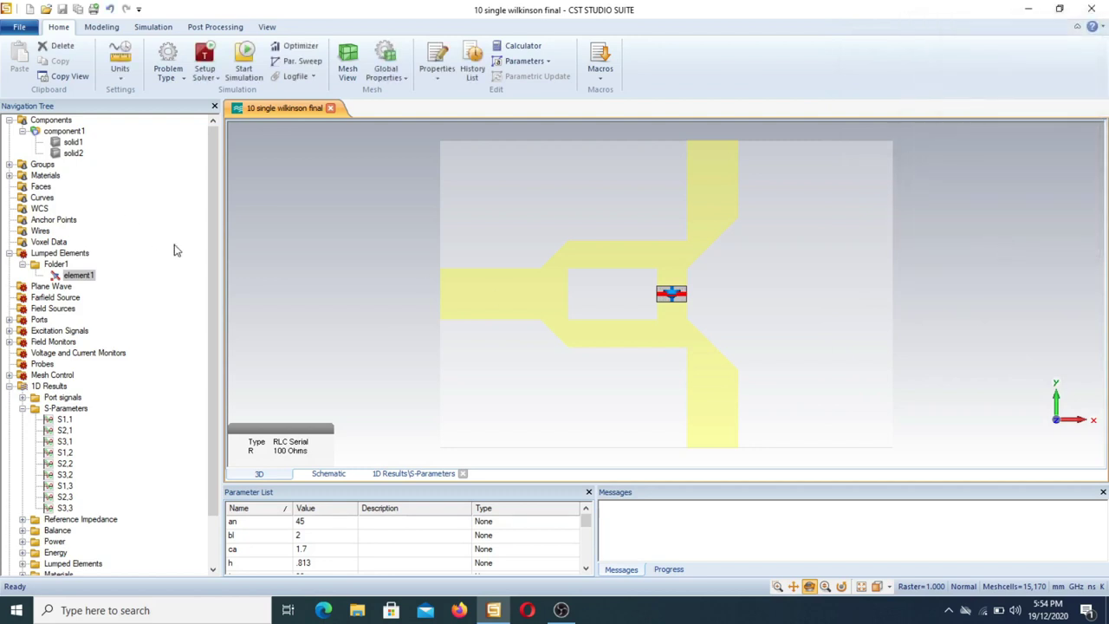
left_click(52, 121)
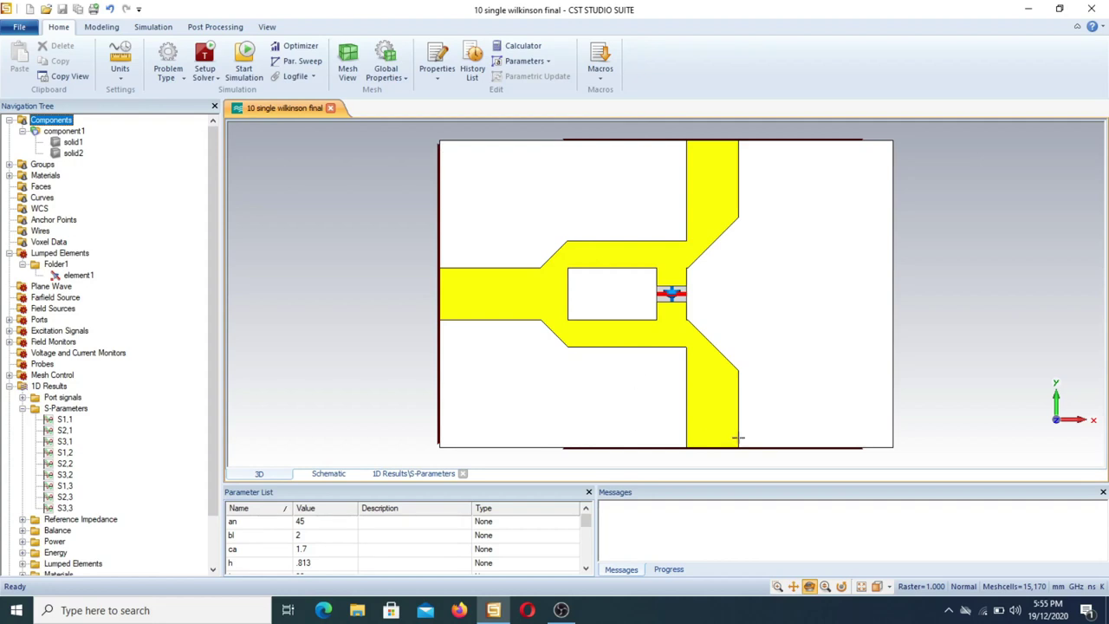
Step: Inspect the waveguide port settings of port1 at the input feed line, leaving them without changes
left_click(9, 320)
left_click(58, 331)
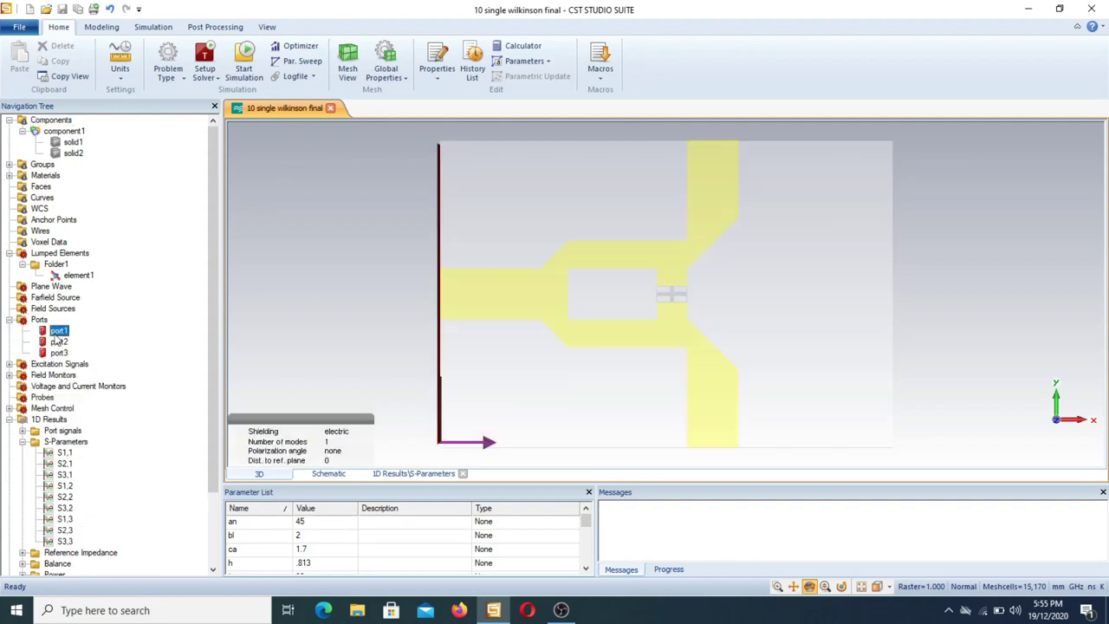
double_click(54, 335)
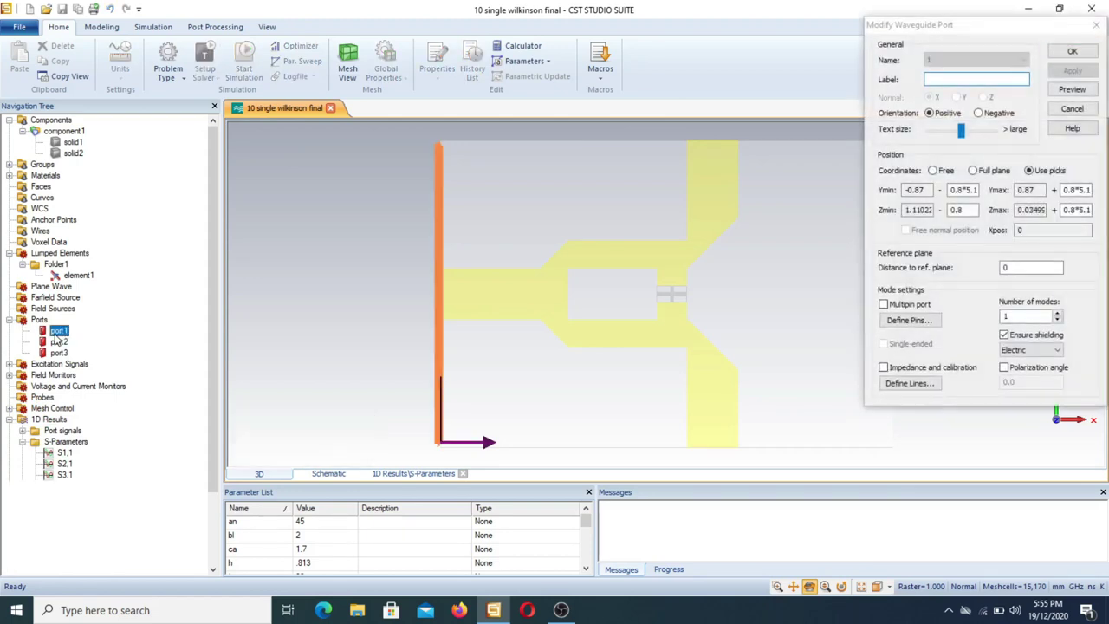
left_click(1072, 108)
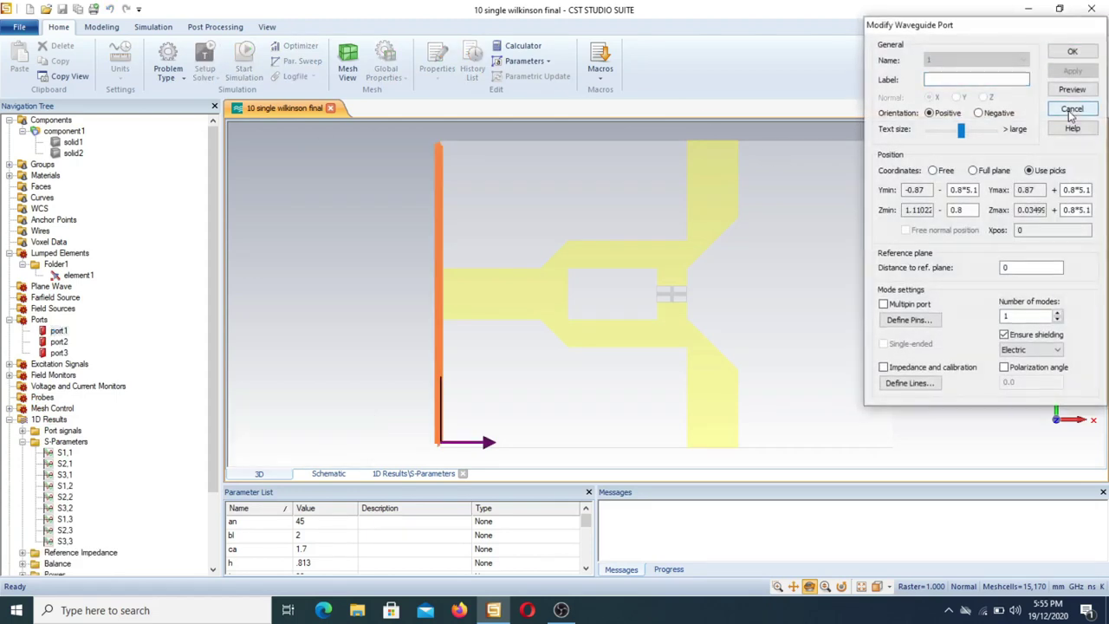
Step: Inspect the waveguide port settings of port2 at the lower output line, and show the complete model again
left_click(58, 342)
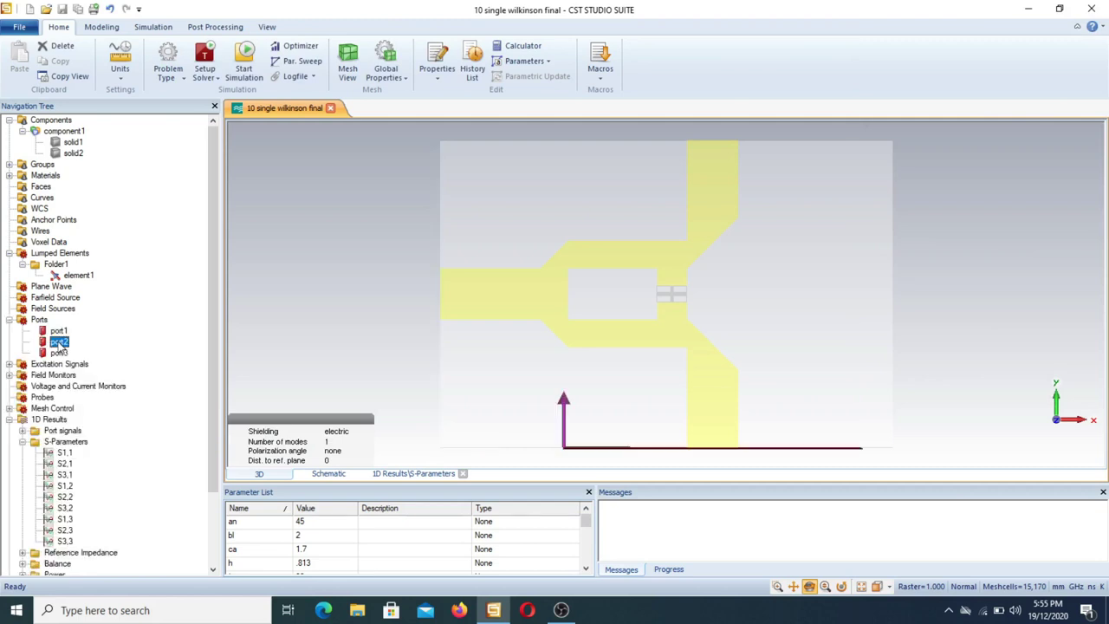
double_click(59, 343)
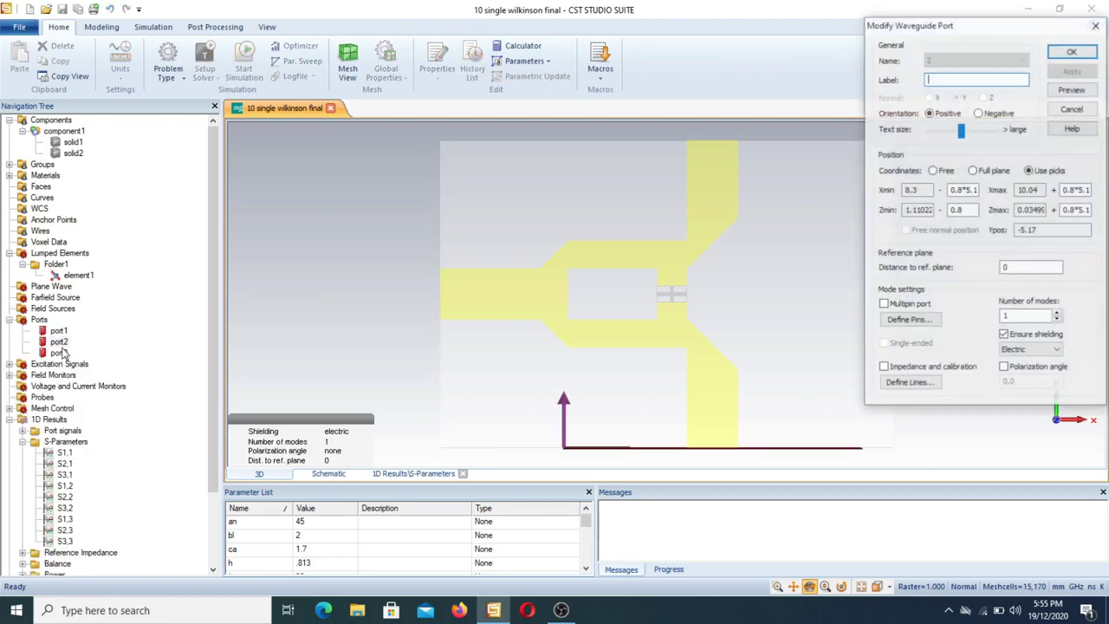
left_click(1084, 113)
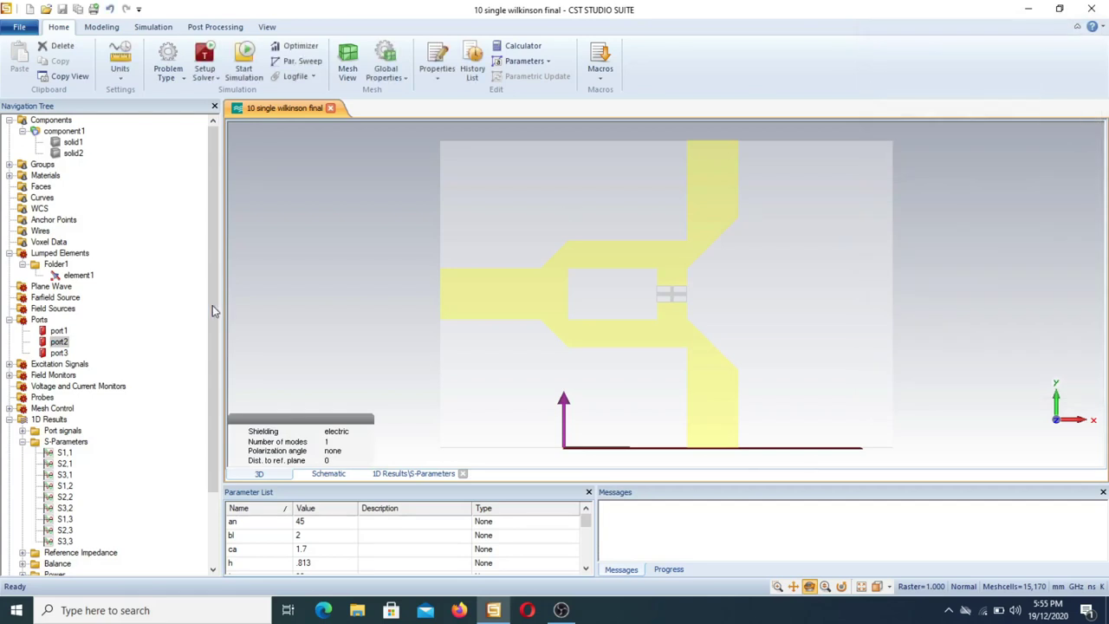
left_click(52, 121)
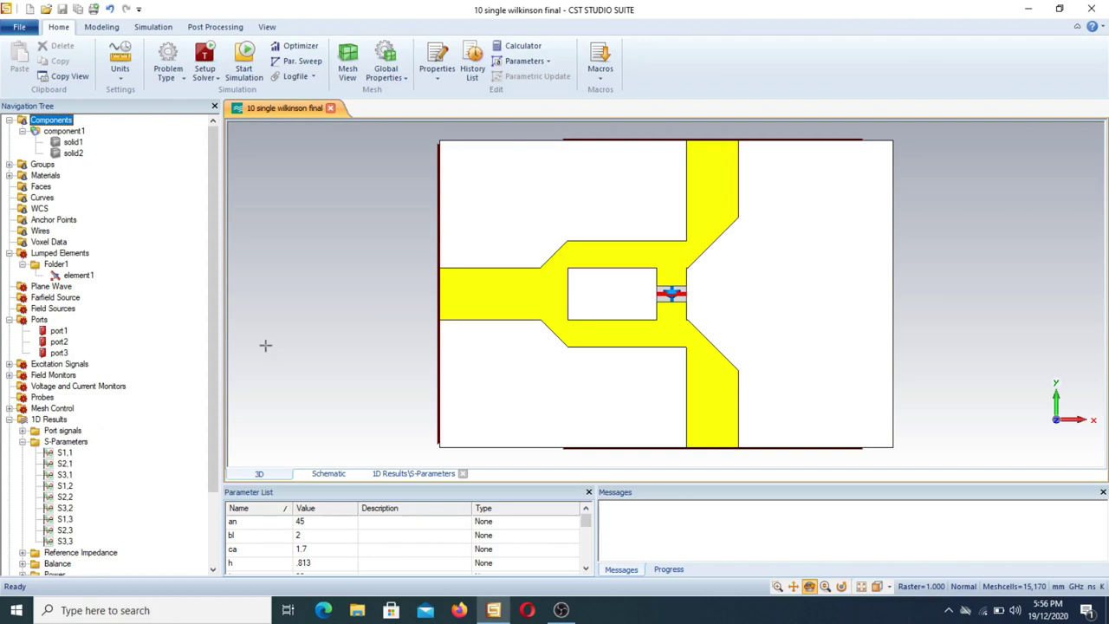
Step: Plot the S1,1, S2,1 and S3,1 results together in dB to examine them, and return to the 3D model
left_click_drag(207, 395, 206, 496)
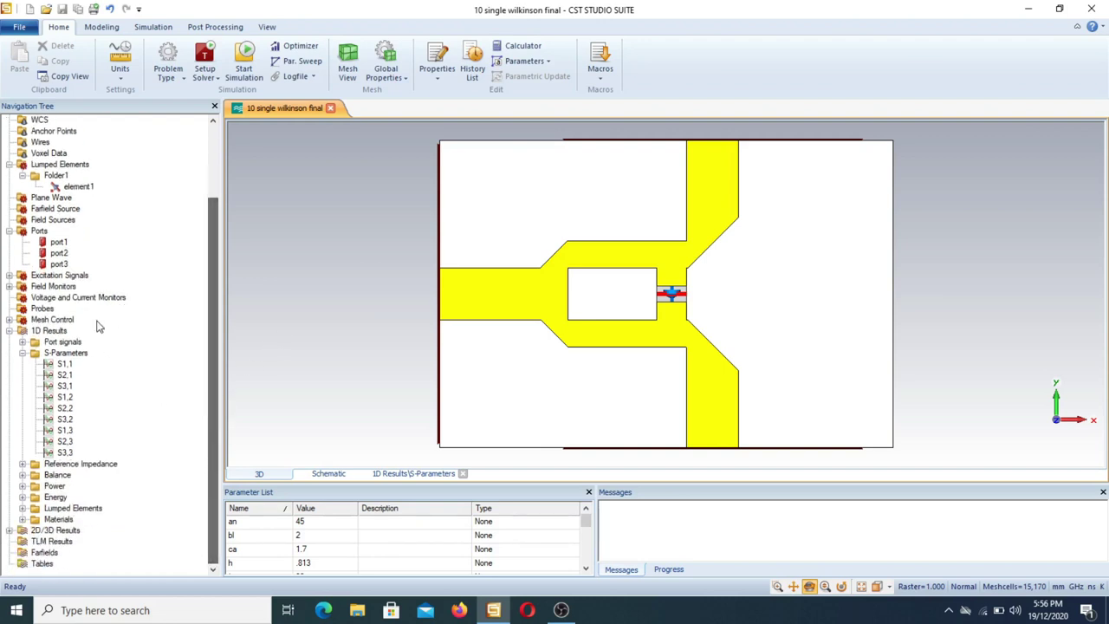
left_click(65, 364)
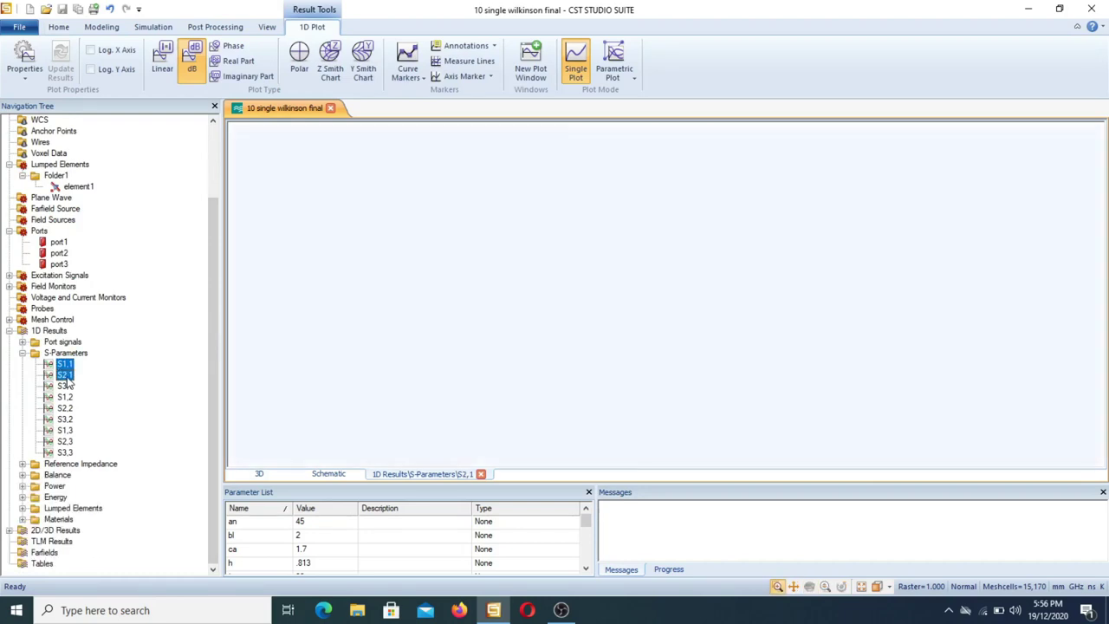
left_click(66, 376, "ctrl")
left_click(67, 388, "ctrl")
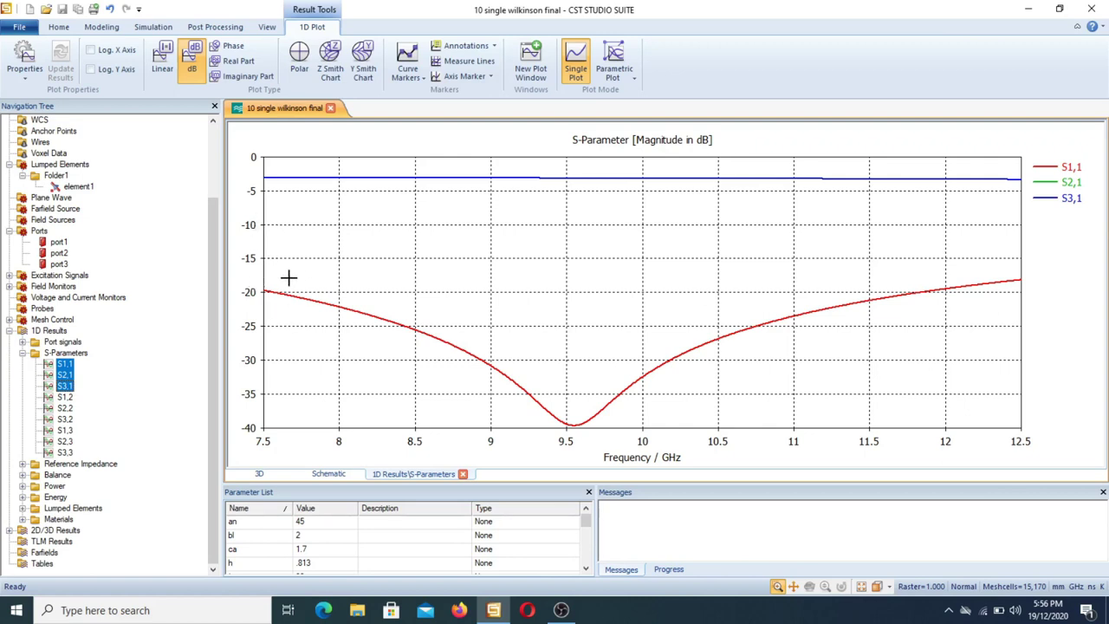
left_click(217, 143)
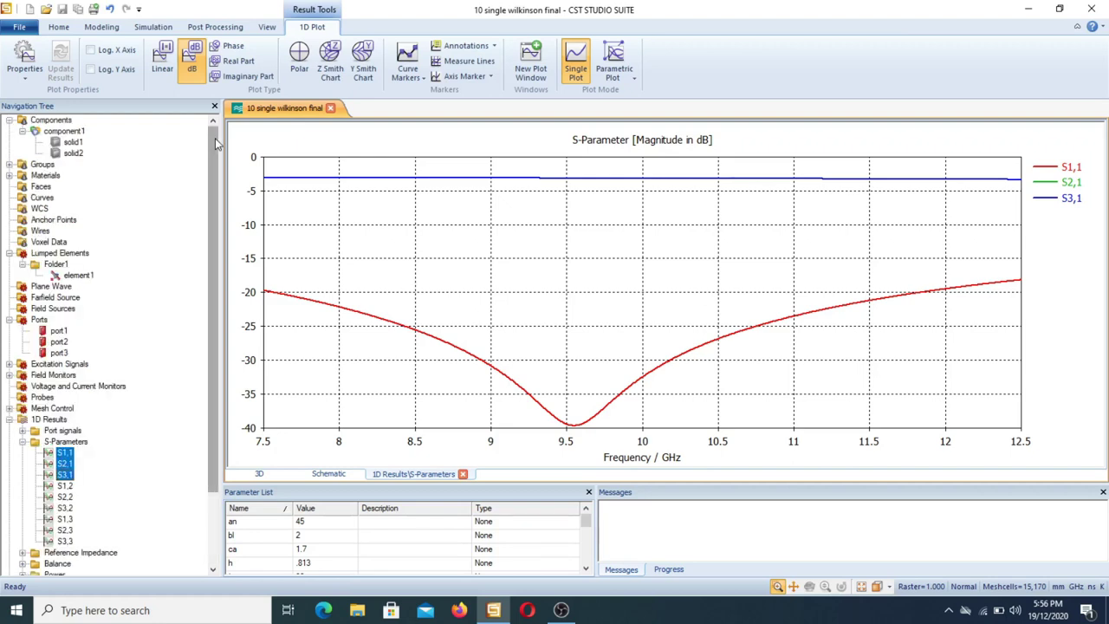
left_click(55, 122)
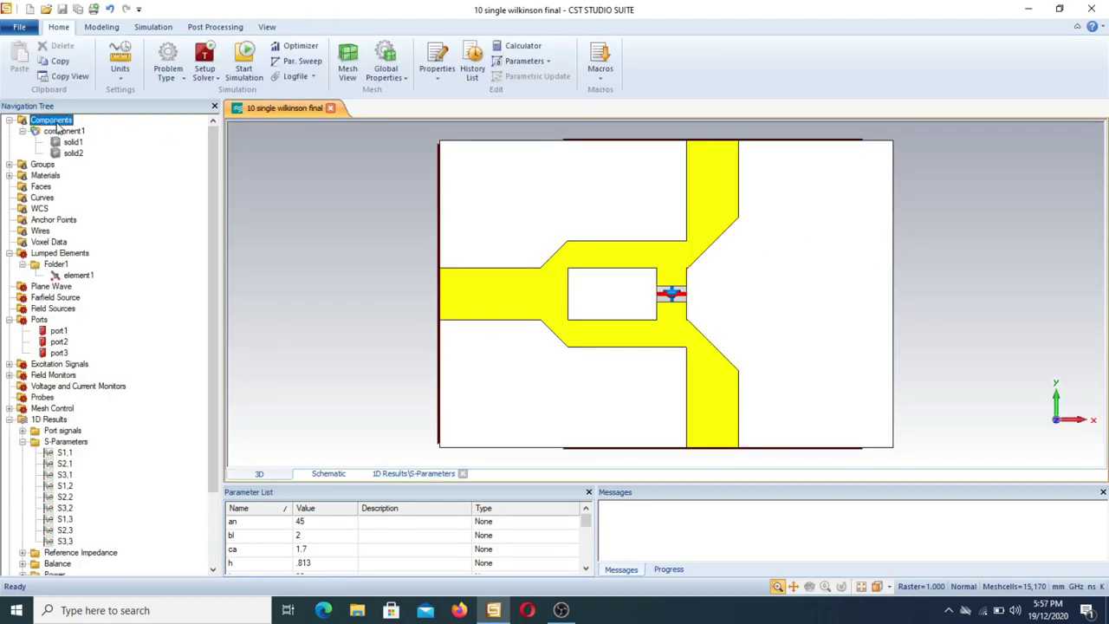